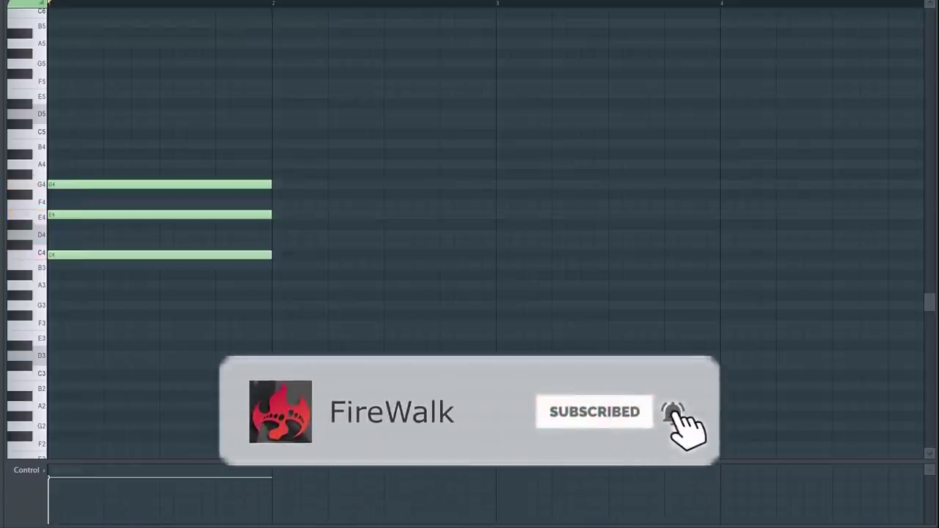
Delete the existing chord, pencil in C4, E4 and G4 notes, and play them back
right_click(106, 185)
right_click(98, 214)
right_click(87, 254)
left_click(56, 254)
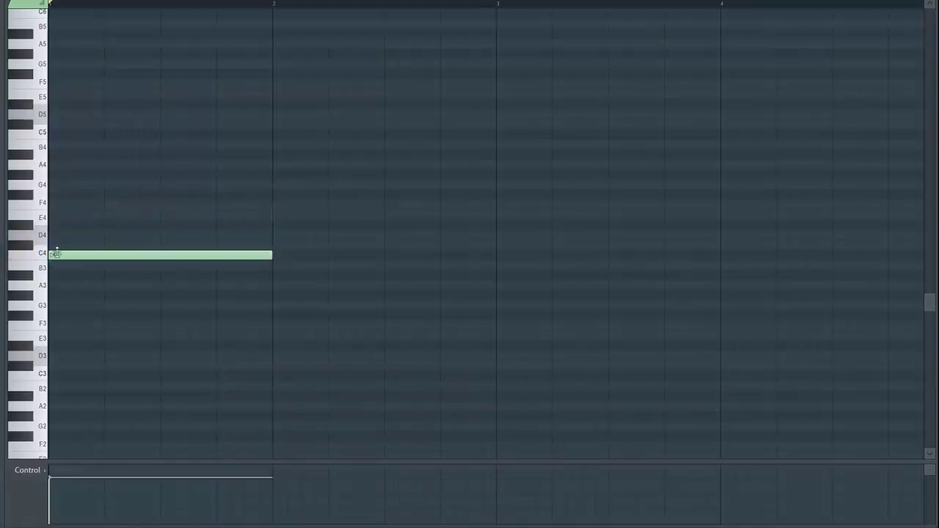
left_click(275, 214)
left_click(499, 184)
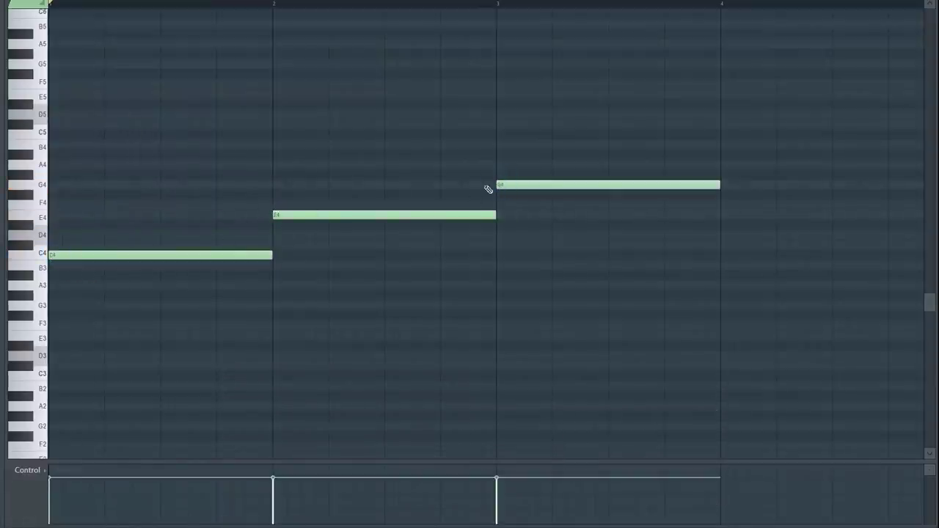
key("space")
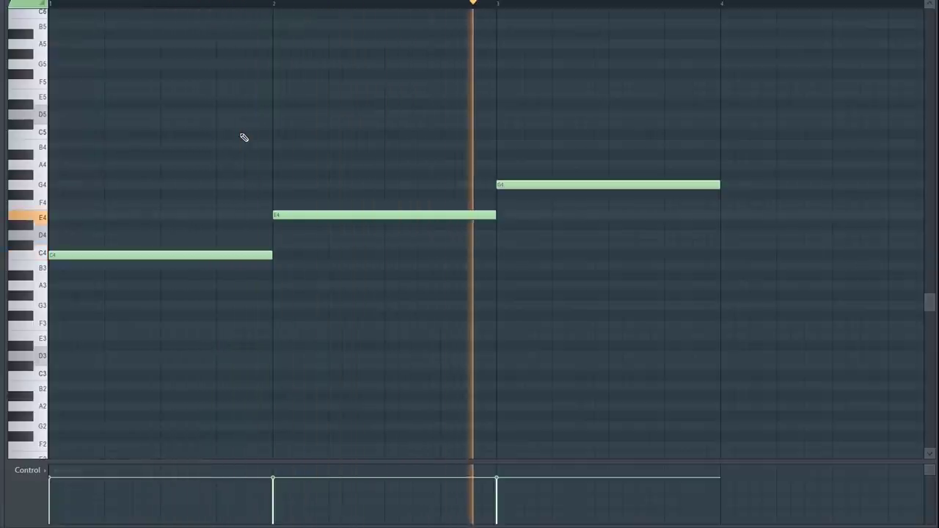
key("space")
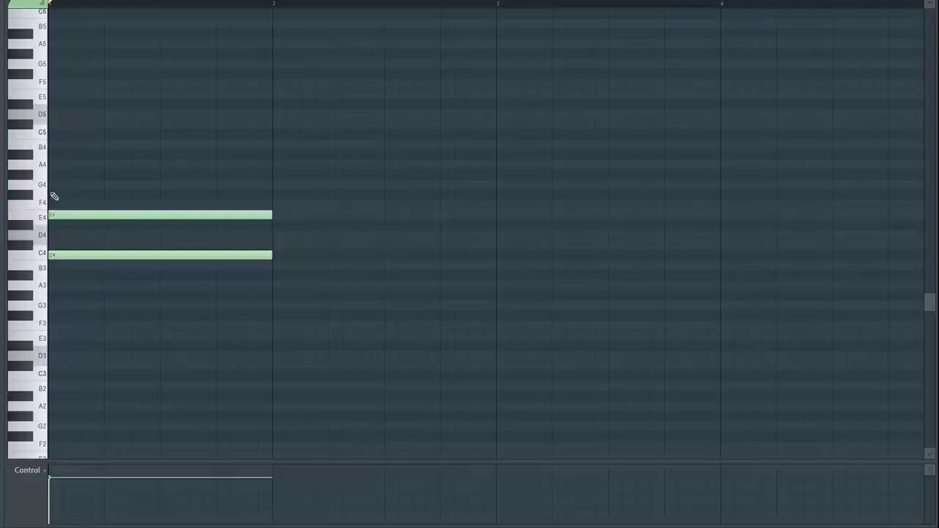
Complete the D4-F#4-A4 chord in bar 2 and the E4-G4-B4 chord in bar 3, then audition
left_click(276, 234)
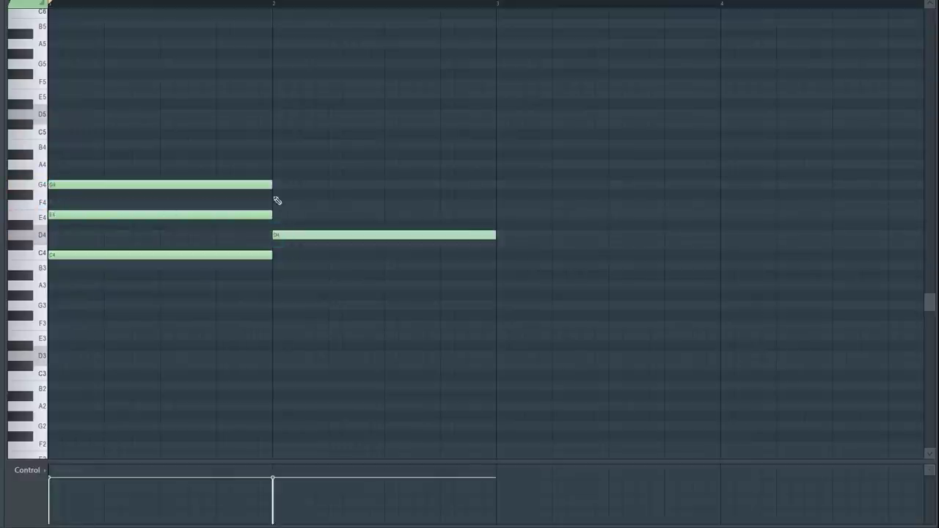
left_click(276, 164)
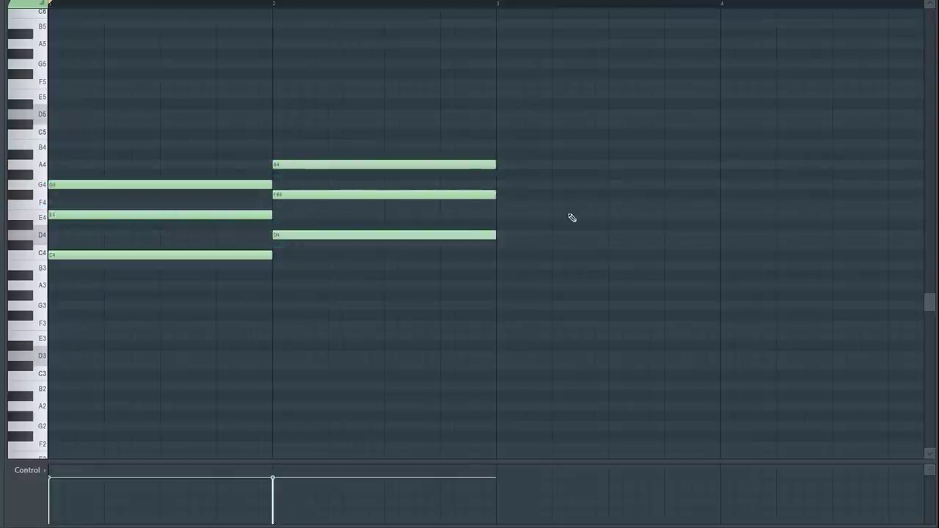
left_click(500, 215)
left_click(502, 184)
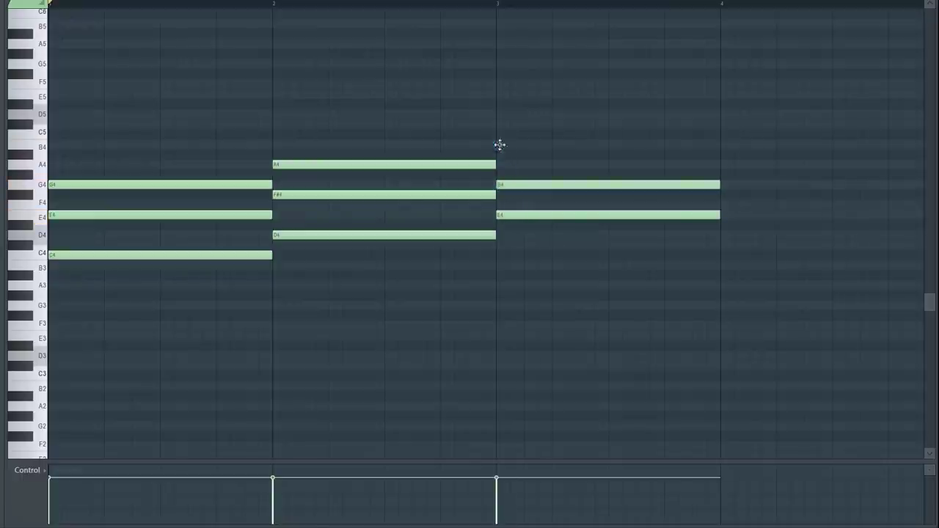
left_click(499, 144)
left_click_drag(155, 214, 566, 230)
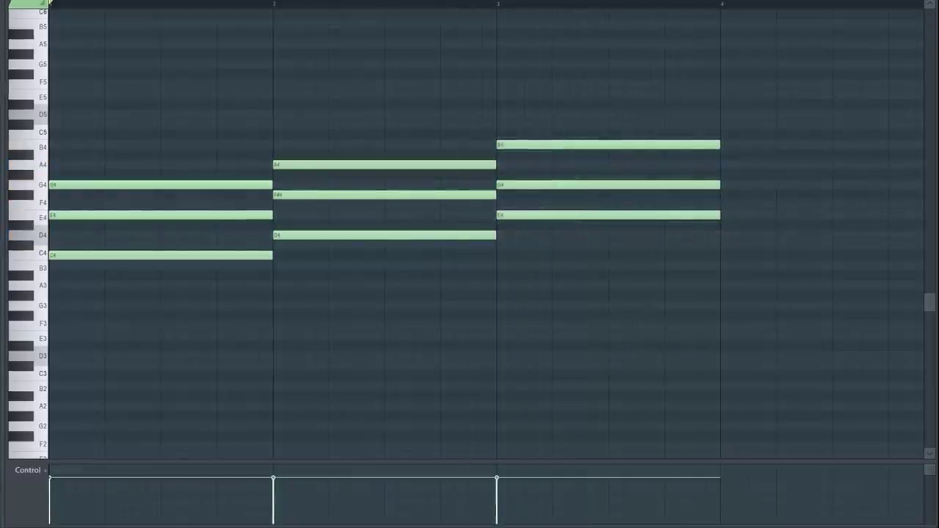
Add A4 and D4 to bar 4 for a D4-F#4-A4 chord and play the four-chord progression
left_click(730, 166)
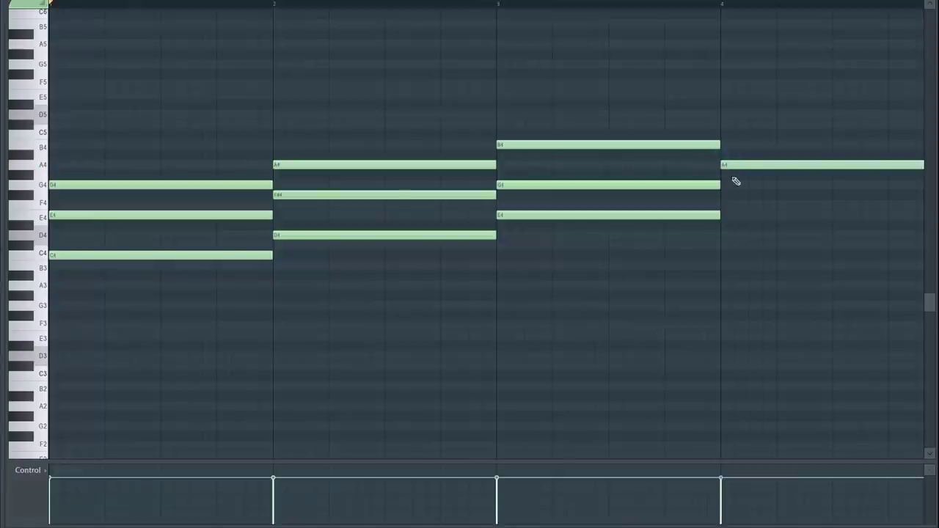
left_click(725, 236)
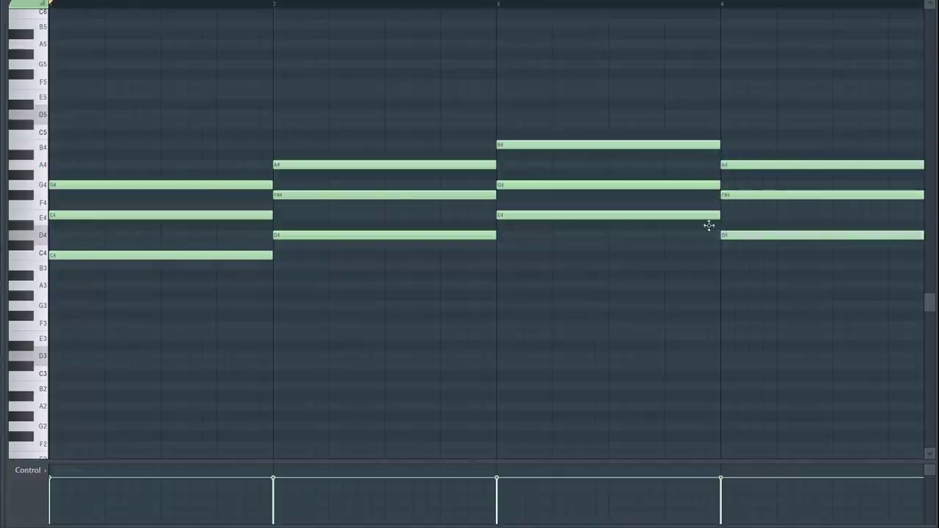
key("space")
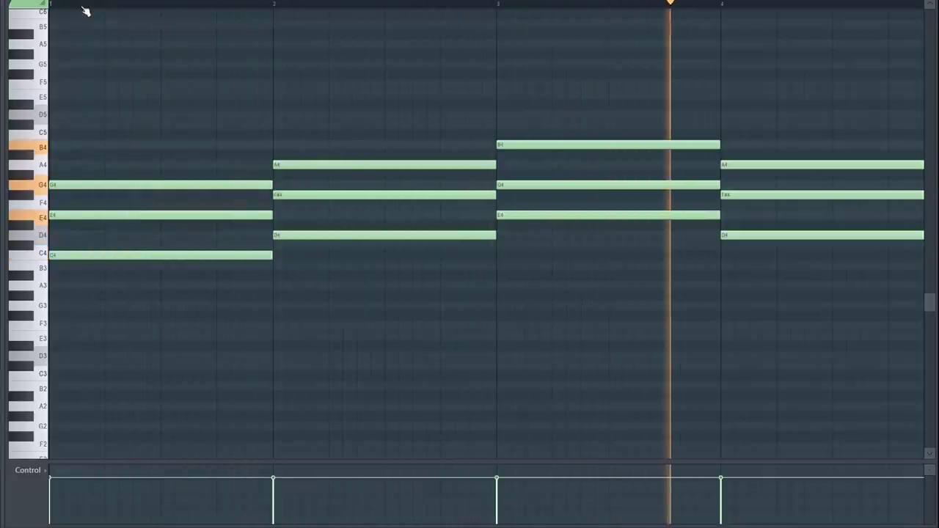
key("space")
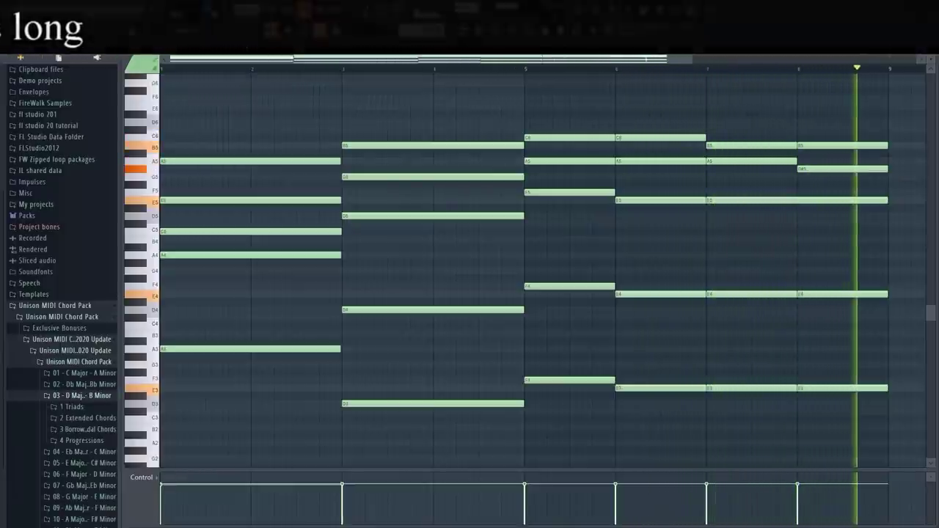
Stop playback of the chord progression
left_click(210, 10)
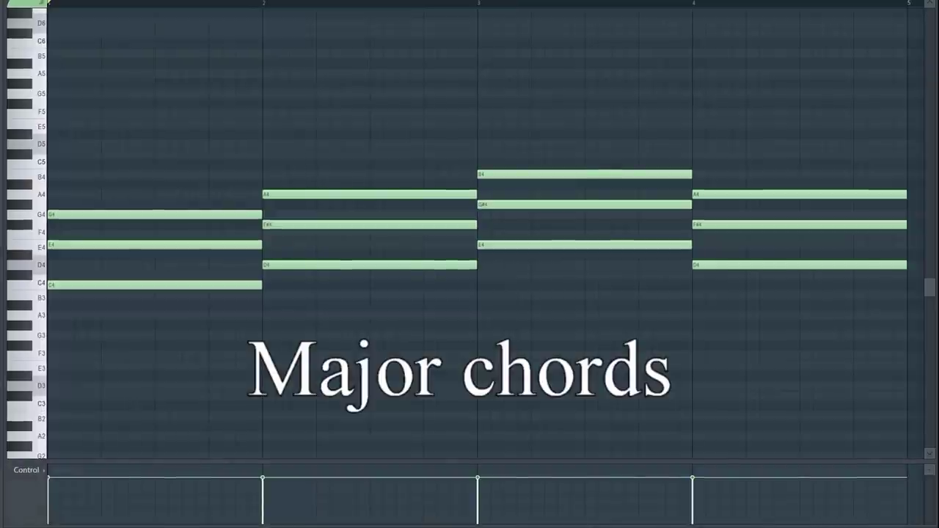
Play back the four-bar chord progression
key("space")
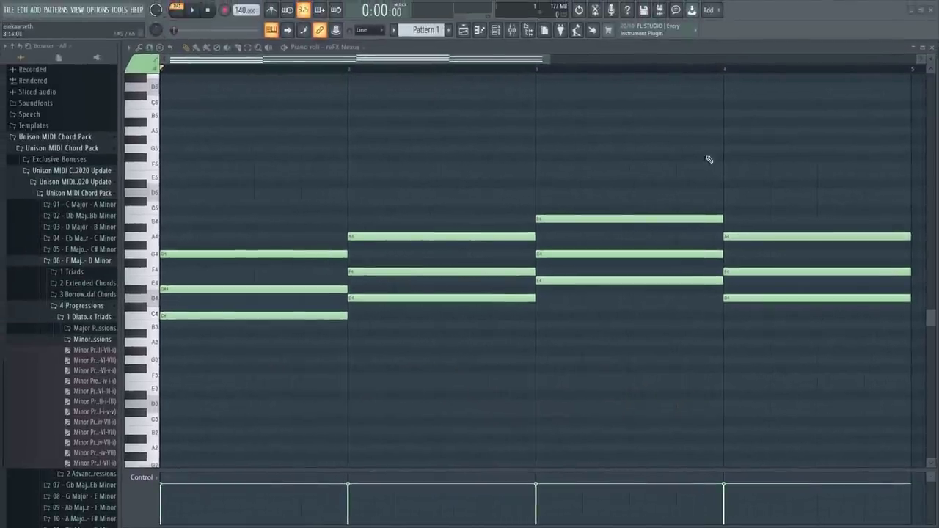
Delete the chords in bars 4, 3, 2 and 1 from the piano roll
right_click(782, 271)
right_click(681, 219)
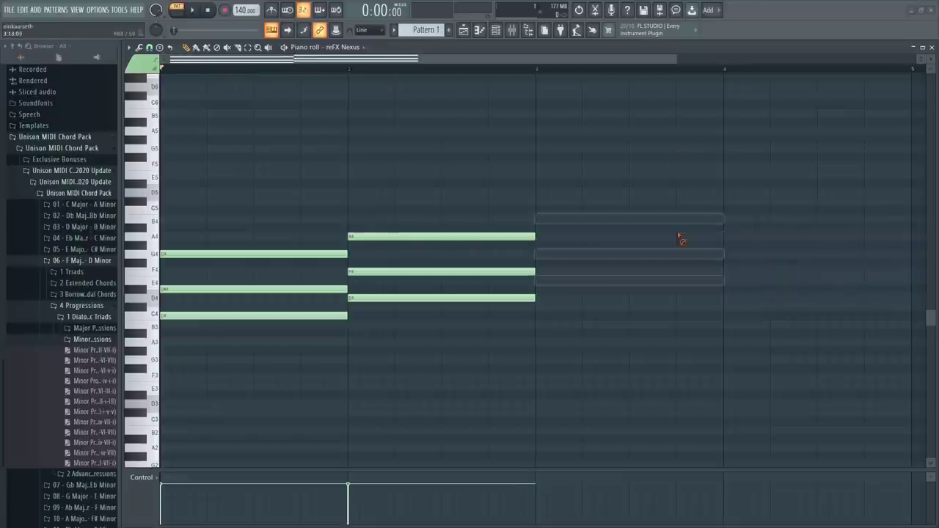
right_click(468, 271)
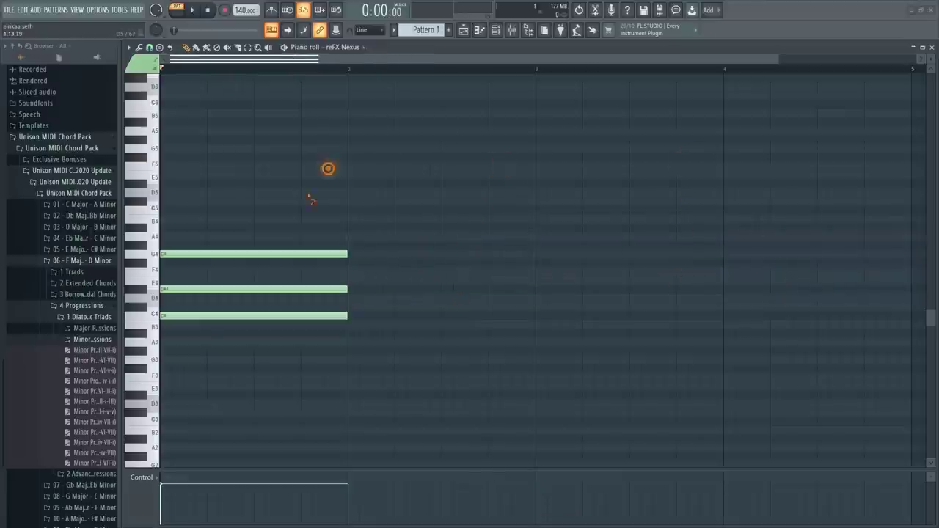
right_click(271, 293)
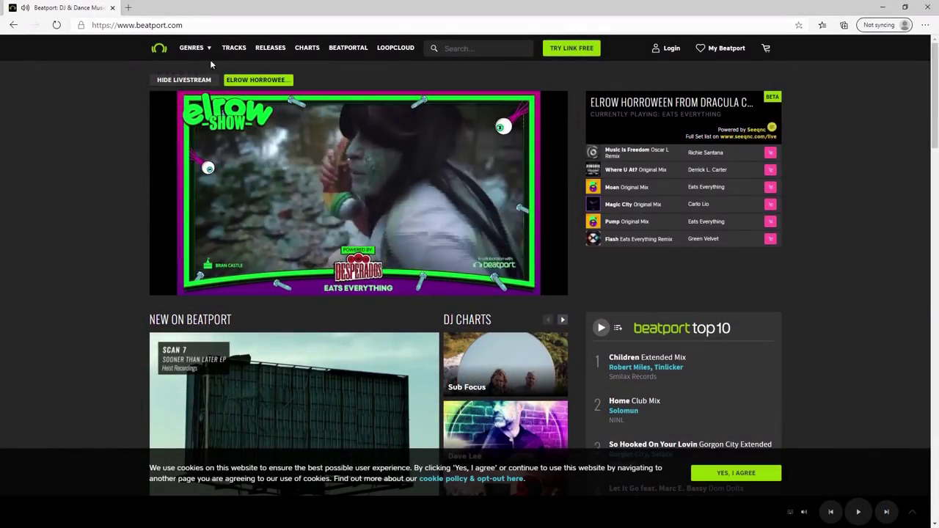
Open Beatport's Big Room genre from the Genres menu and list its tracks
mouse_move(197, 48)
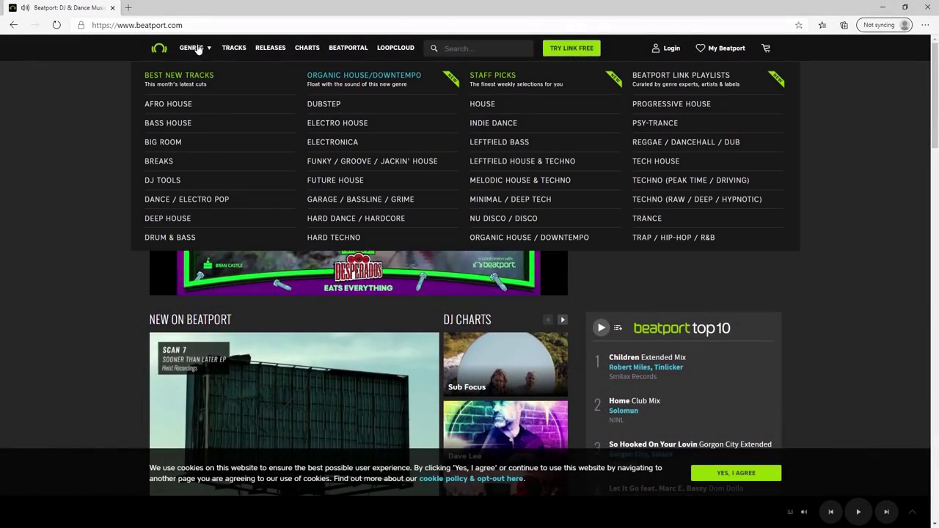
left_click(163, 141)
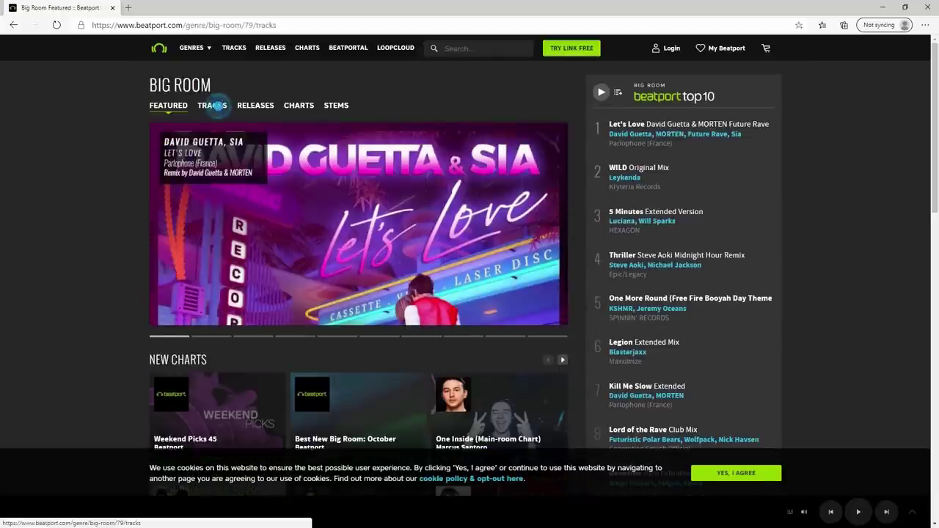
left_click(217, 105)
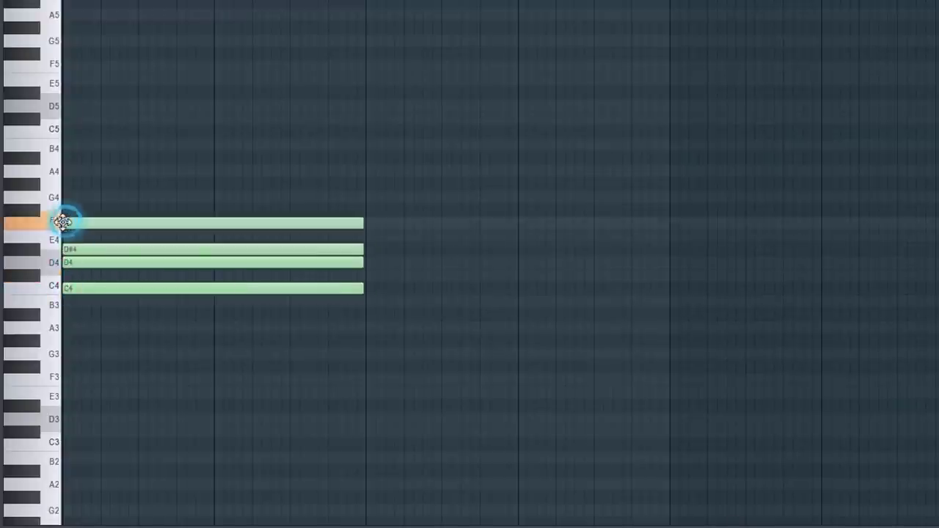
Add an F4 note on top of the C4, D4, D#4 chord, audition it, and open piano roll options
key("y")
left_click(151, 256)
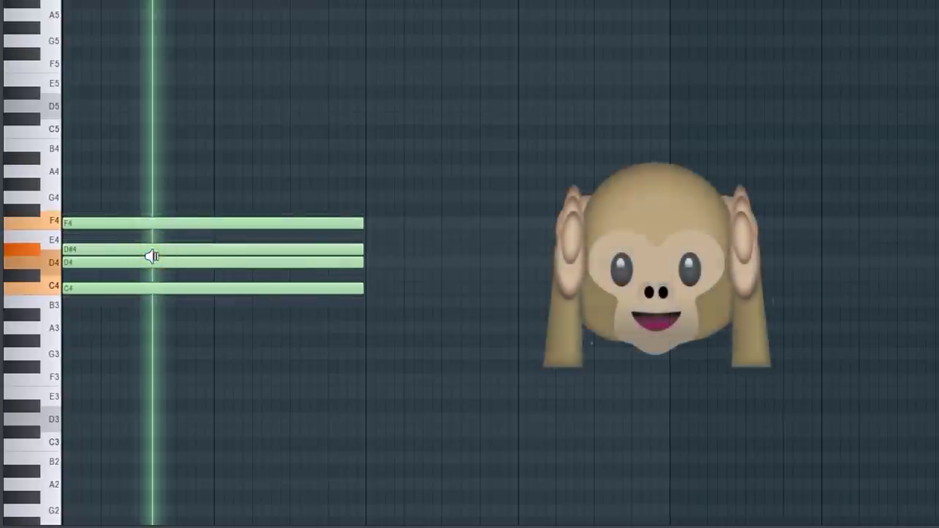
key("p")
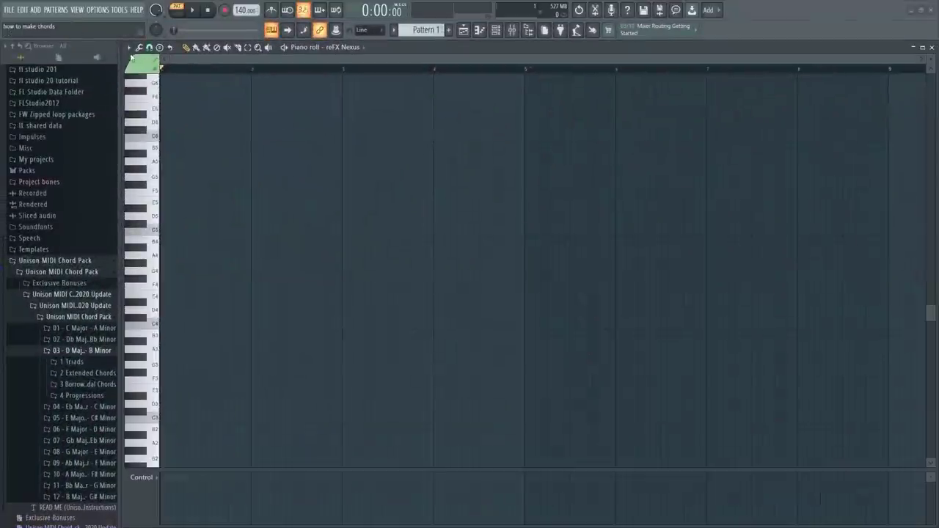
left_click(126, 49)
Highlight the Minor Melodic scale in the piano roll with D as the root note
mouse_move(142, 105)
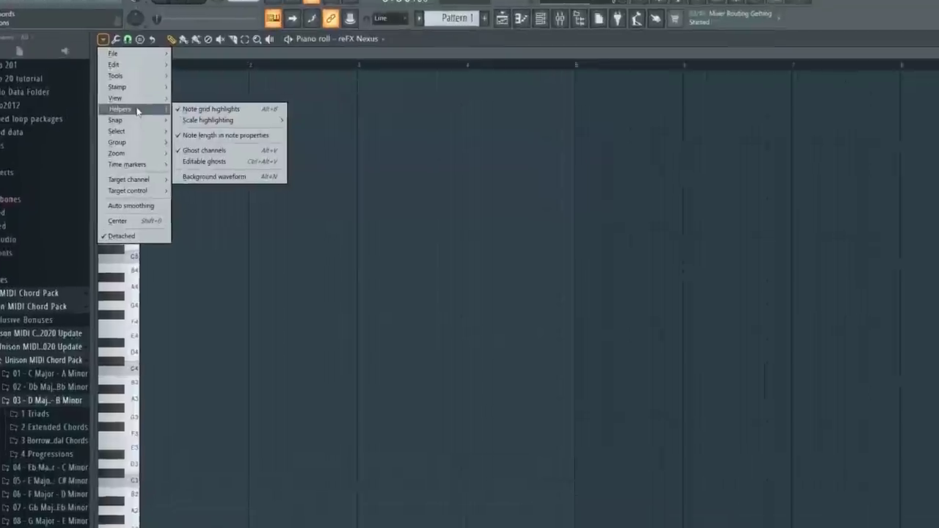
mouse_move(183, 130)
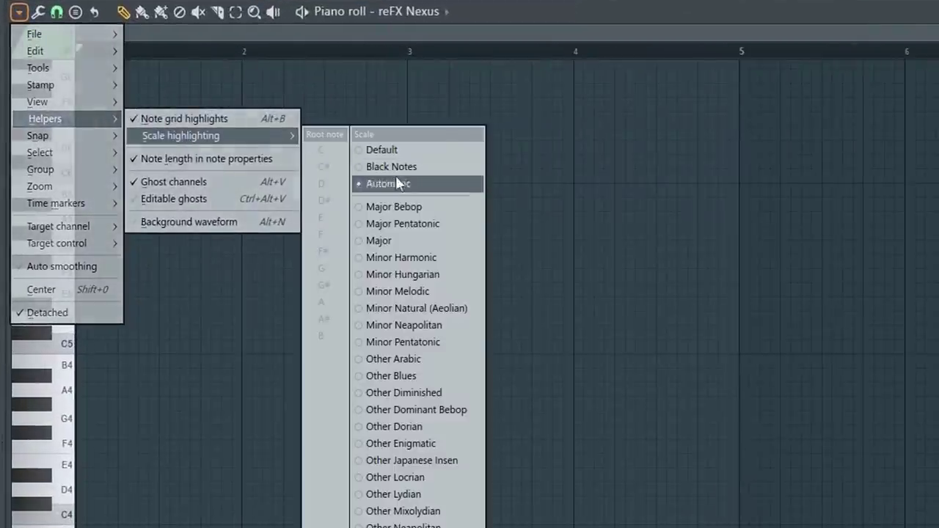
left_click(432, 298)
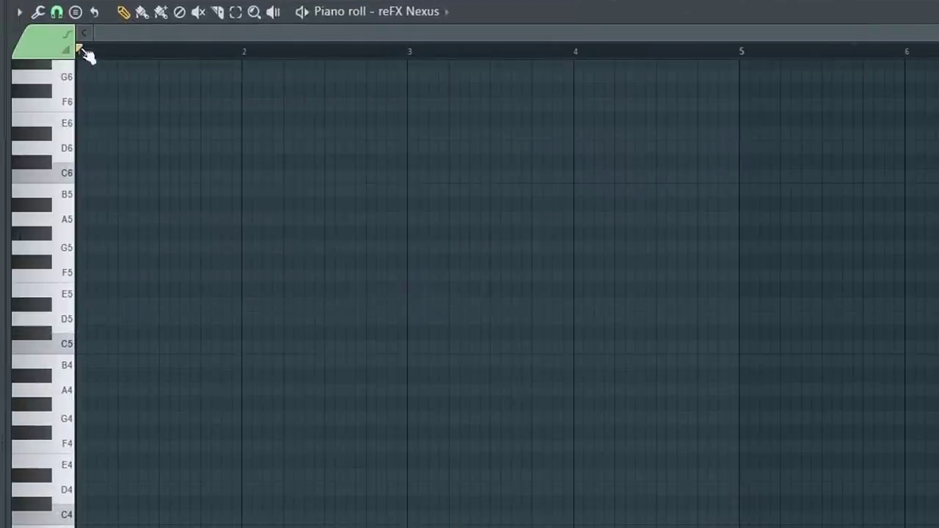
left_click(19, 12)
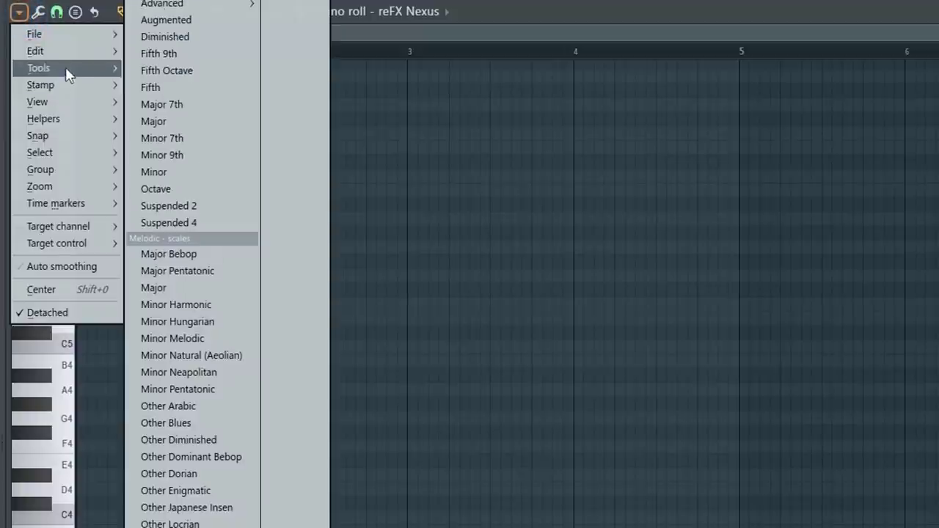
mouse_move(79, 126)
mouse_move(169, 137)
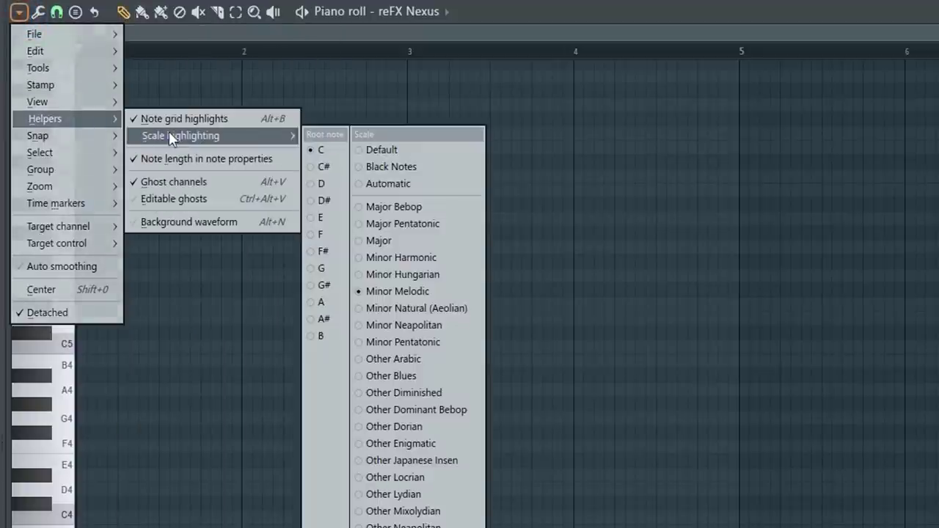
left_click(320, 184)
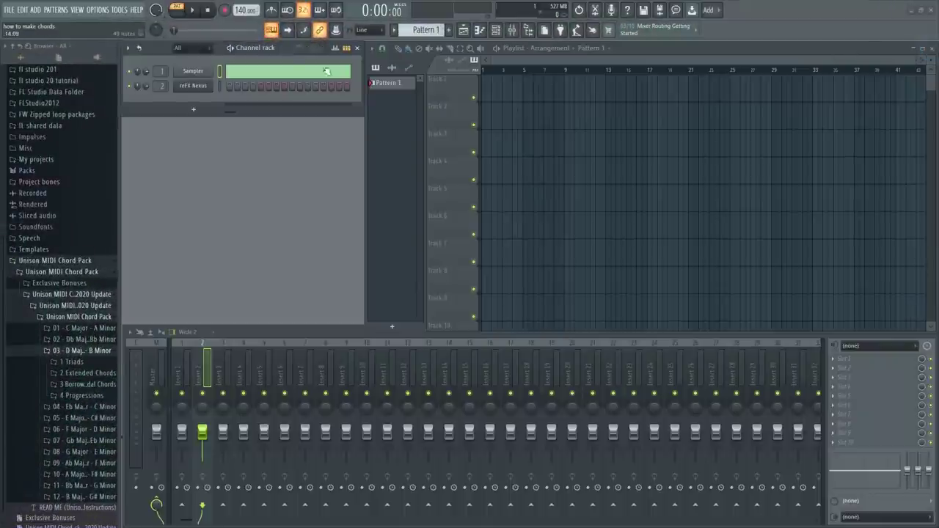
Open the reFX Nexus piano roll, send the Bb min chord file to it, and play it
right_click(205, 85)
left_click(224, 84)
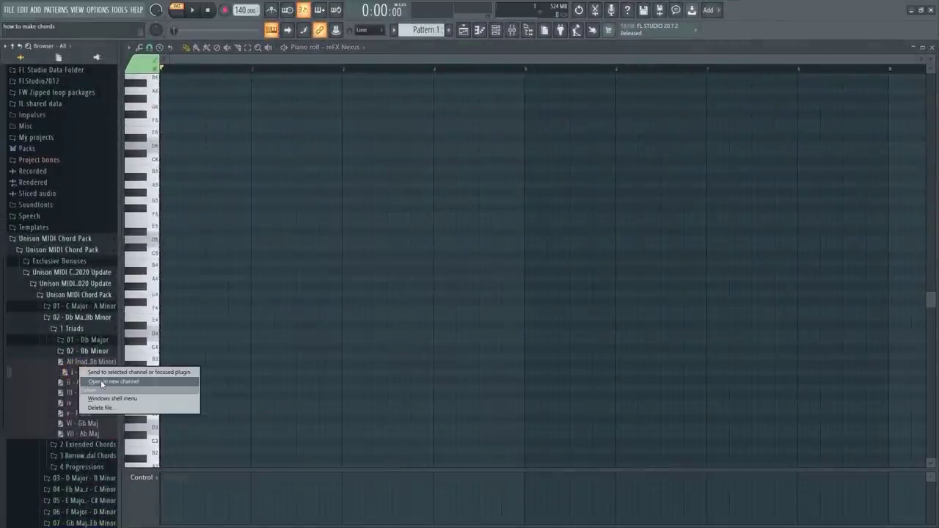
left_click(104, 374)
key("space")
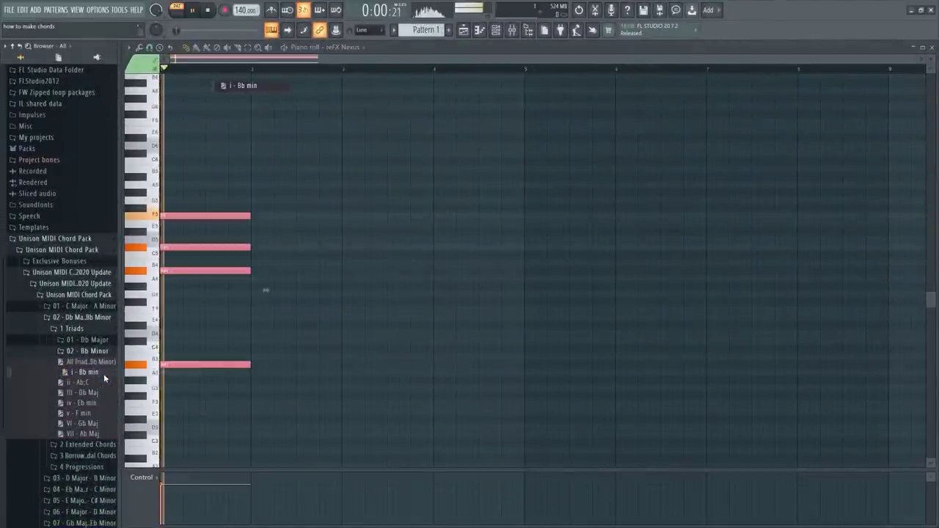
Send the ii, Db Maj, Eb min and F min chord files to the reFX Nexus channel
right_click(82, 382)
left_click(93, 386)
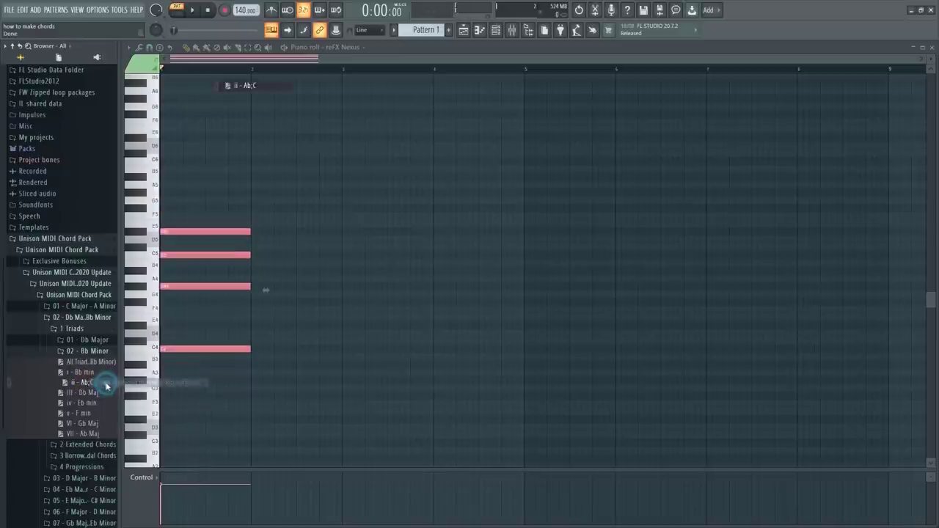
right_click(82, 393)
left_click(94, 397)
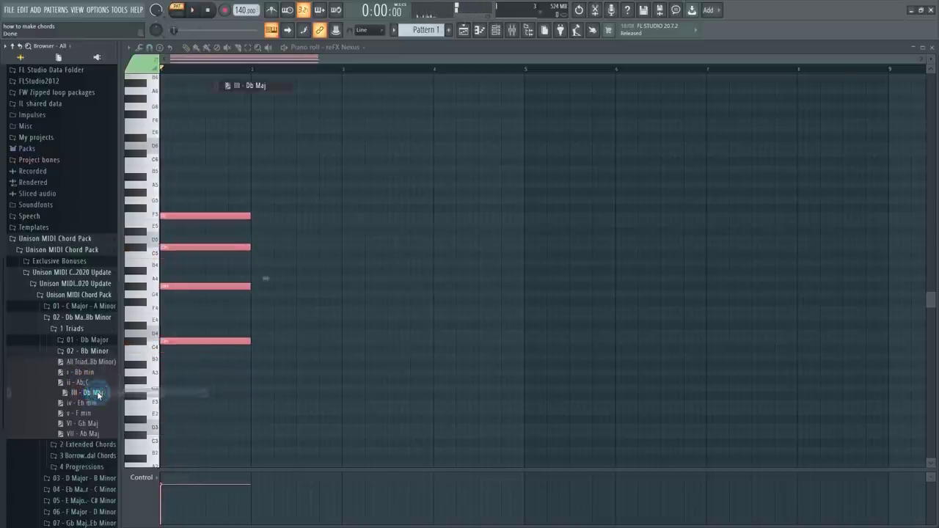
right_click(87, 403)
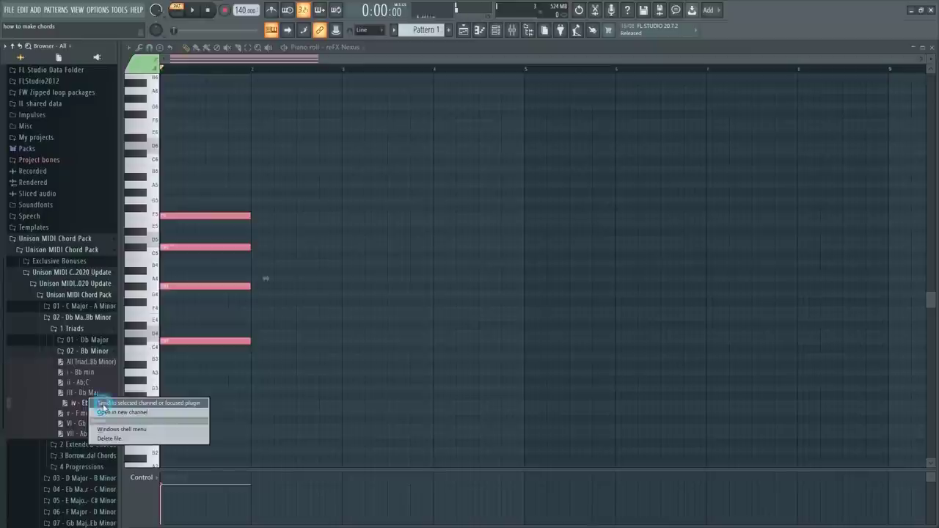
left_click(102, 405)
right_click(82, 413)
left_click(88, 419)
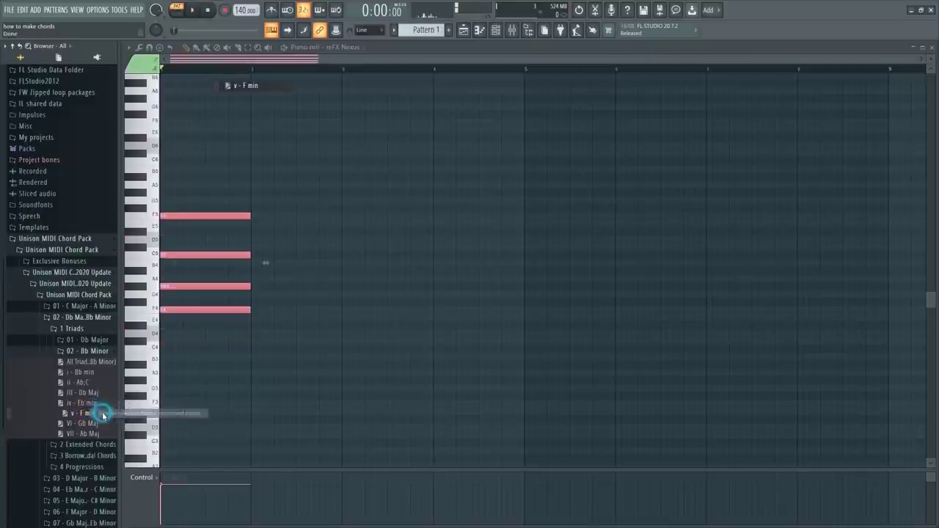
Send the Gb Maj and Ab Maj chords, then the All Triads (Bb Minor) progression
right_click(84, 423)
left_click(84, 429)
right_click(82, 434)
left_click(85, 440)
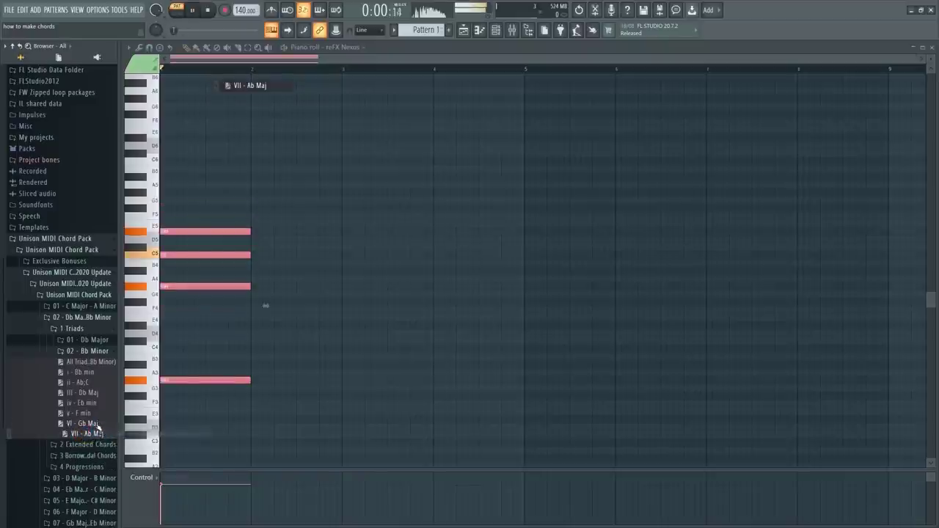
right_click(90, 362)
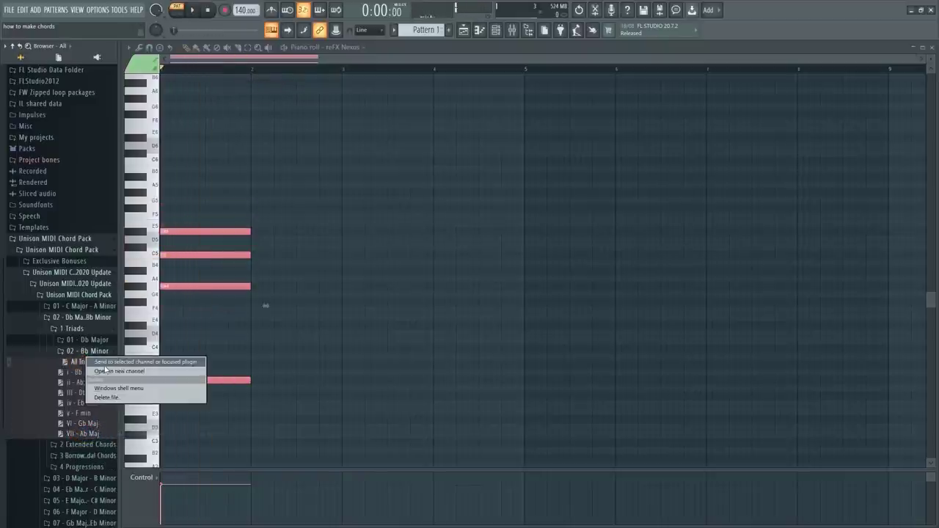
left_click(105, 367)
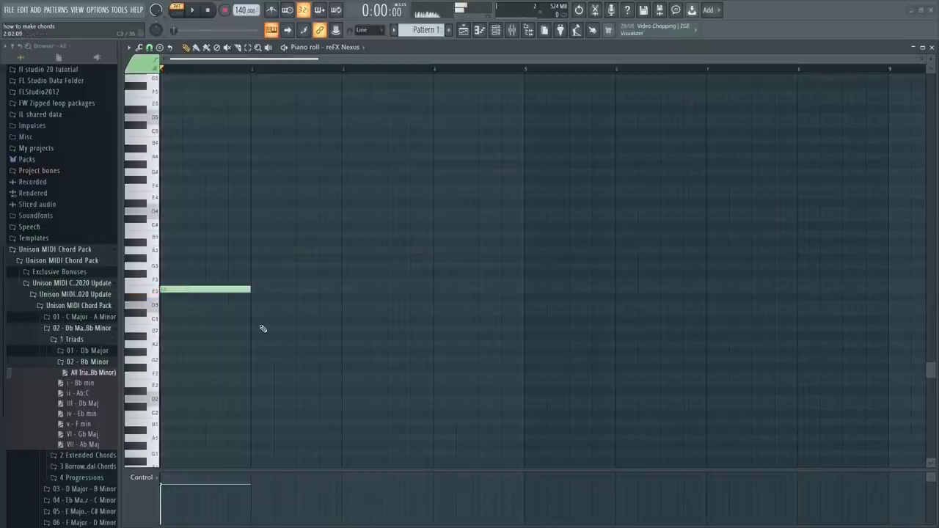
Draw a single-note line with B2, G3 and D3 notes across bars 2–4 and play it
left_click(257, 328)
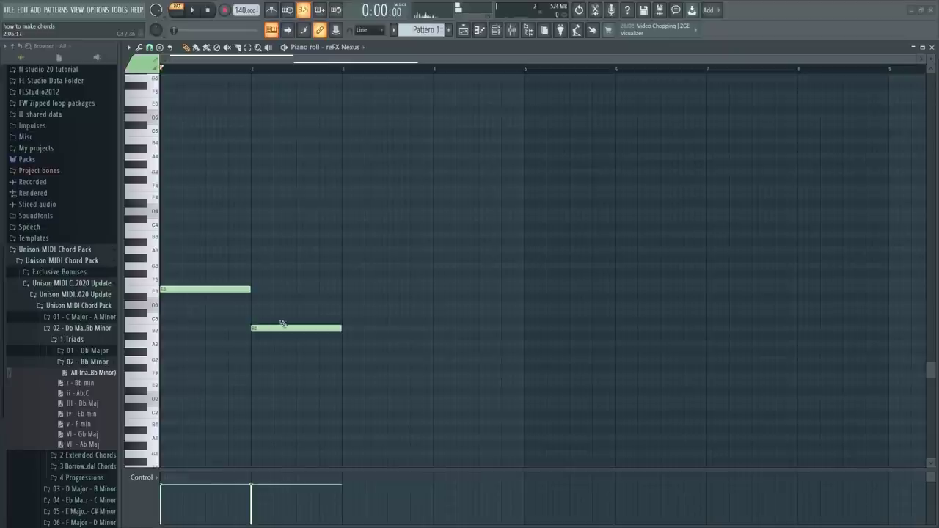
left_click(342, 265)
left_click(437, 303)
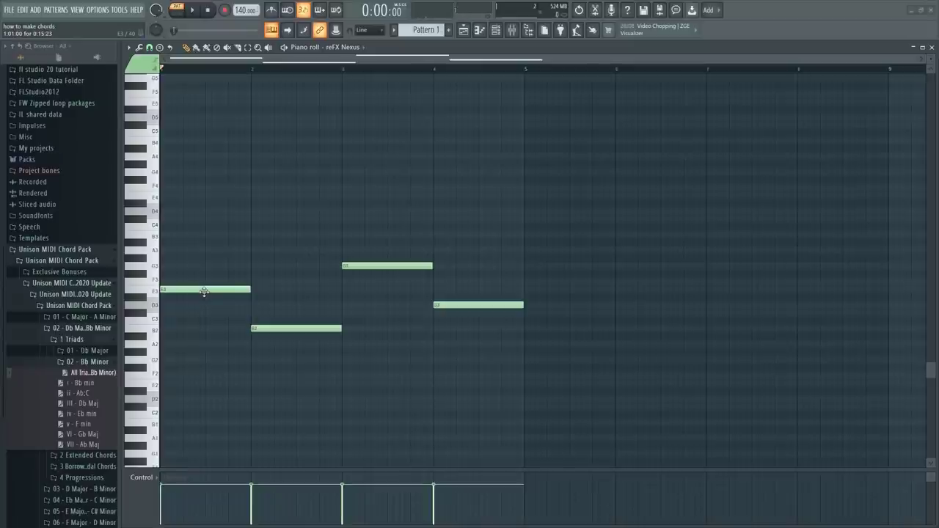
key("space")
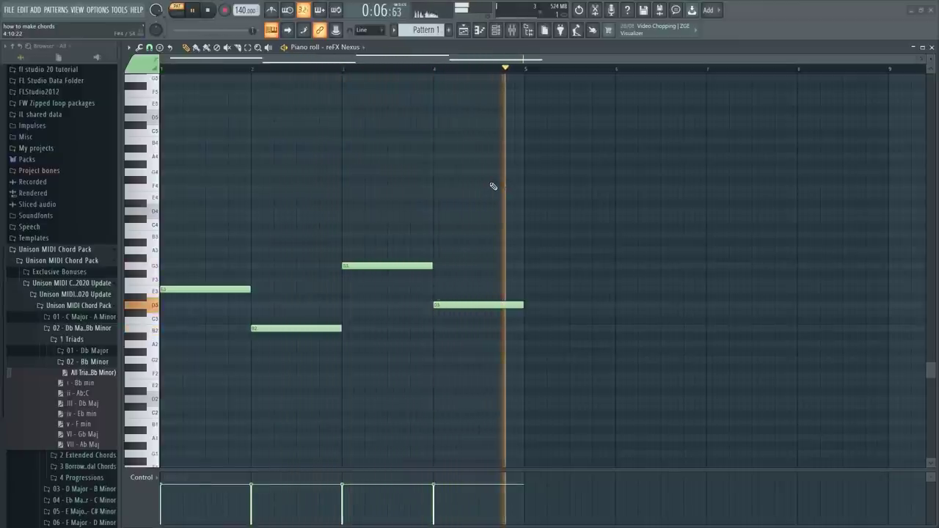
key("space")
Duplicate the line up an octave and copy it down again to form three-note chords
left_click_drag(493, 185, 211, 381)
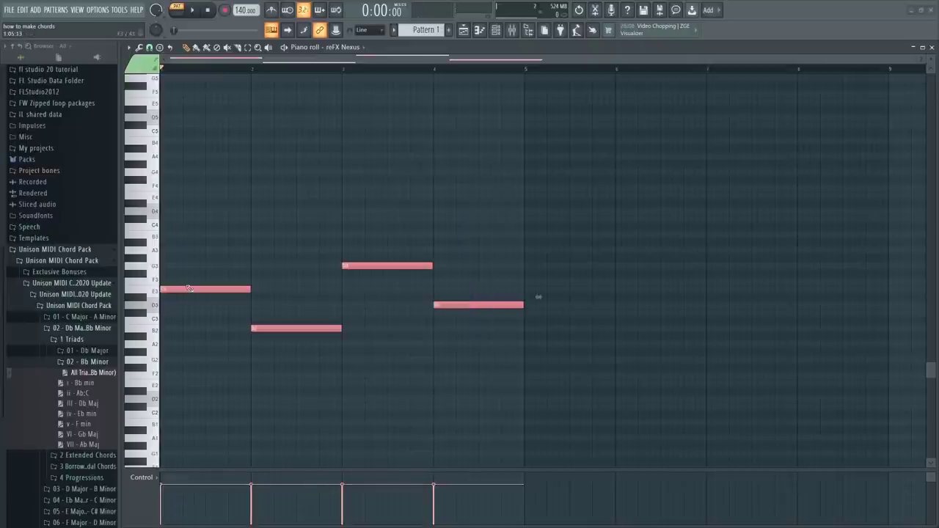
left_click_drag(184, 286, 176, 195)
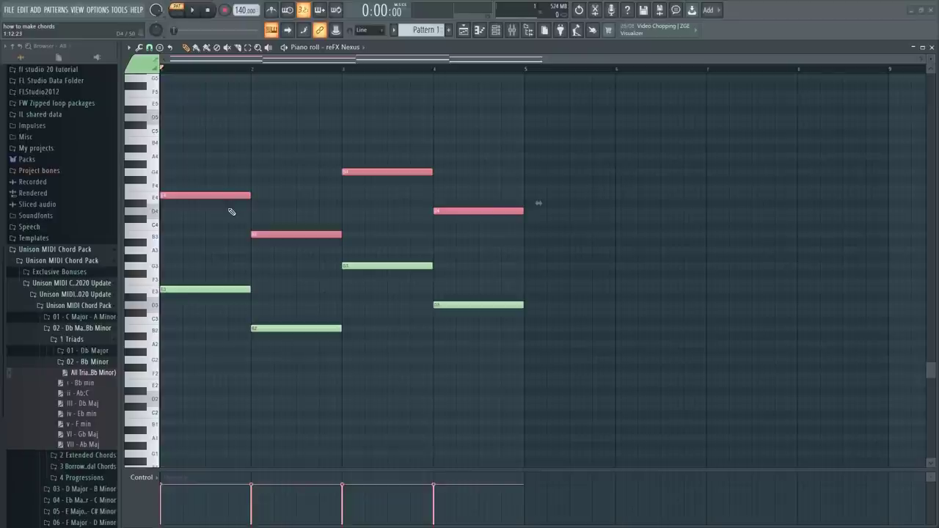
left_click_drag(205, 193, 198, 234)
key("space")
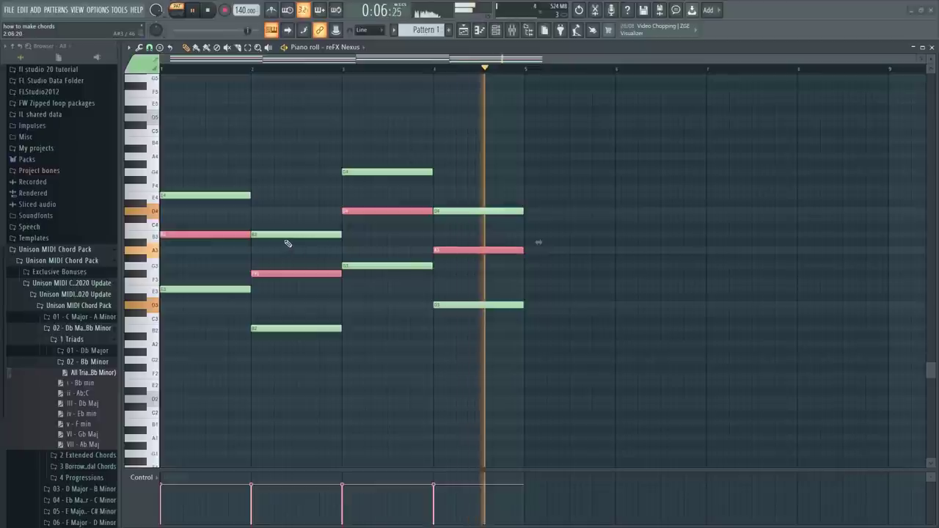
key("space")
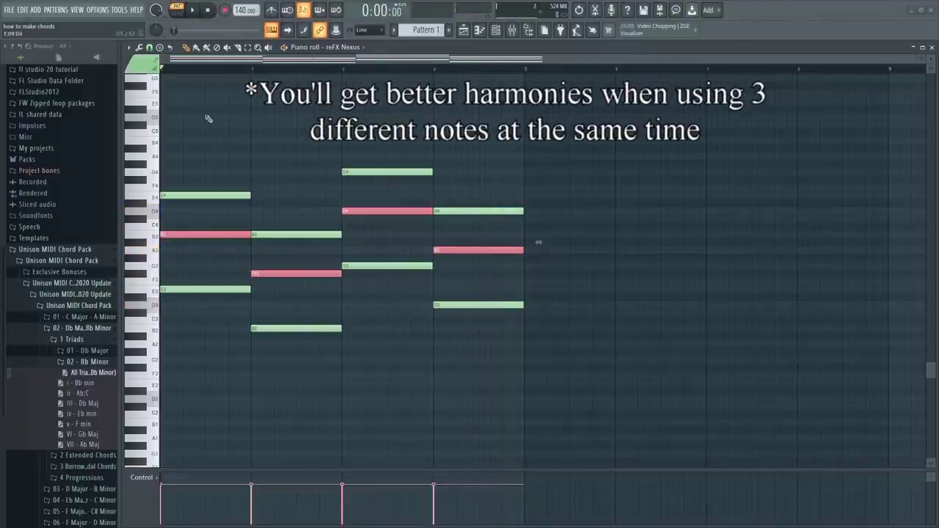
Lower the bar-1 B3 note to A3 and preview the chord
left_click(183, 331)
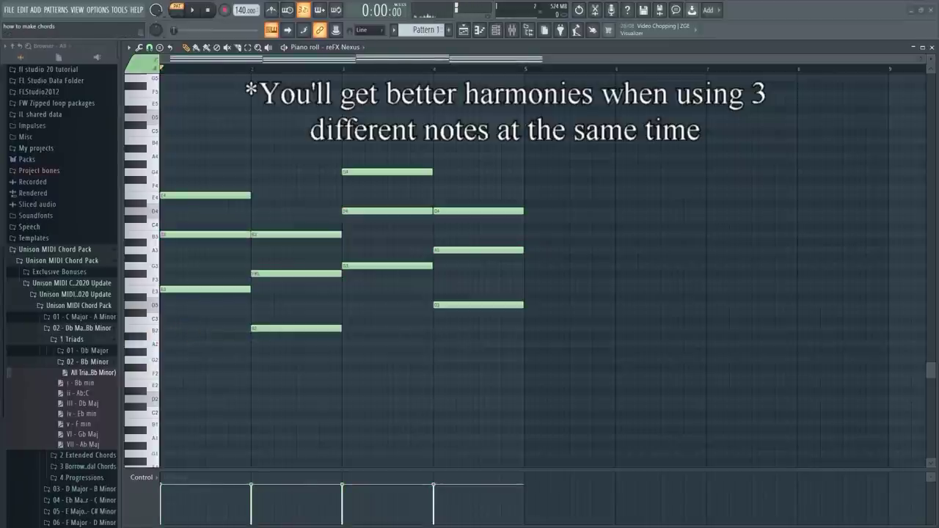
left_click_drag(184, 235, 183, 251)
left_click(184, 249)
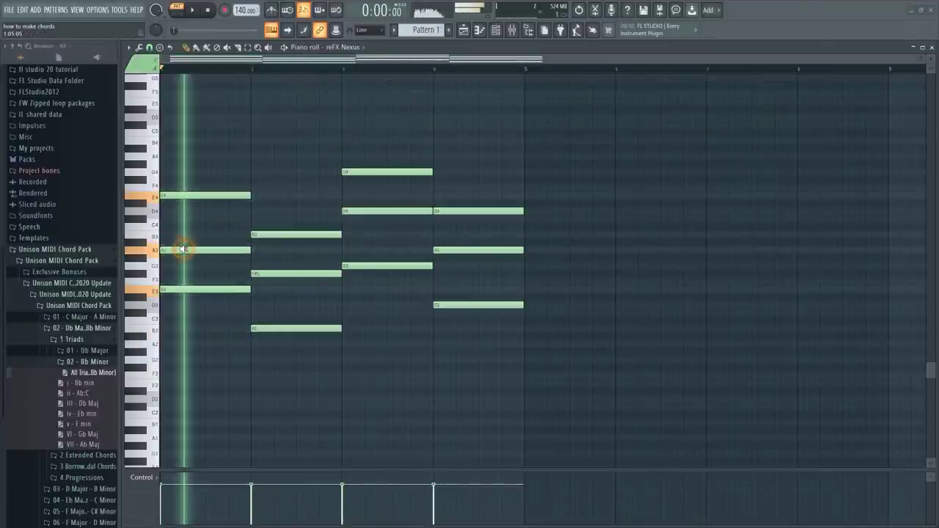
right_click(304, 258, "alt")
right_click(376, 212, "alt")
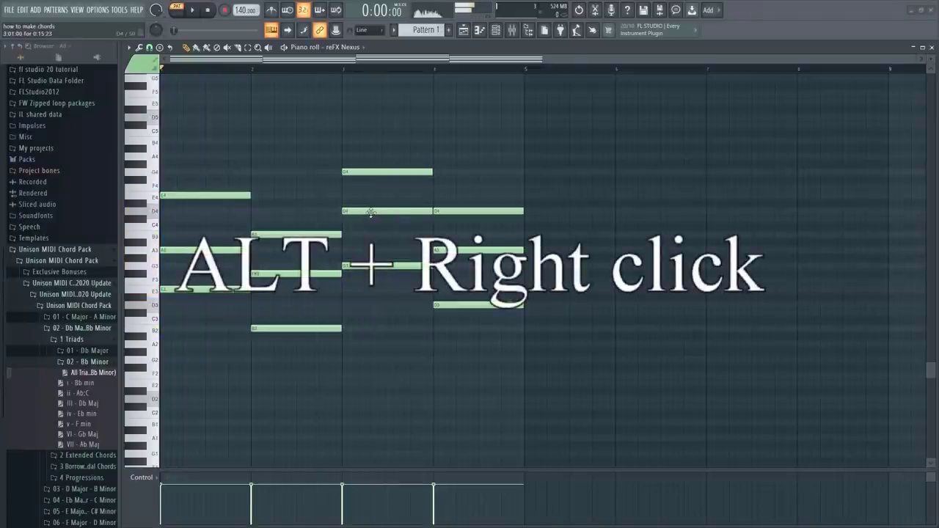
mouse_move(367, 211)
left_mouse_down()
mouse_move(367, 236)
mouse_move(365, 196)
mouse_move(367, 218)
mouse_move(364, 210)
left_mouse_up()
right_click(367, 235, "alt")
right_click(365, 195, "alt")
right_click(365, 218, "alt")
right_click(364, 211, "alt")
right_click(453, 237, "alt")
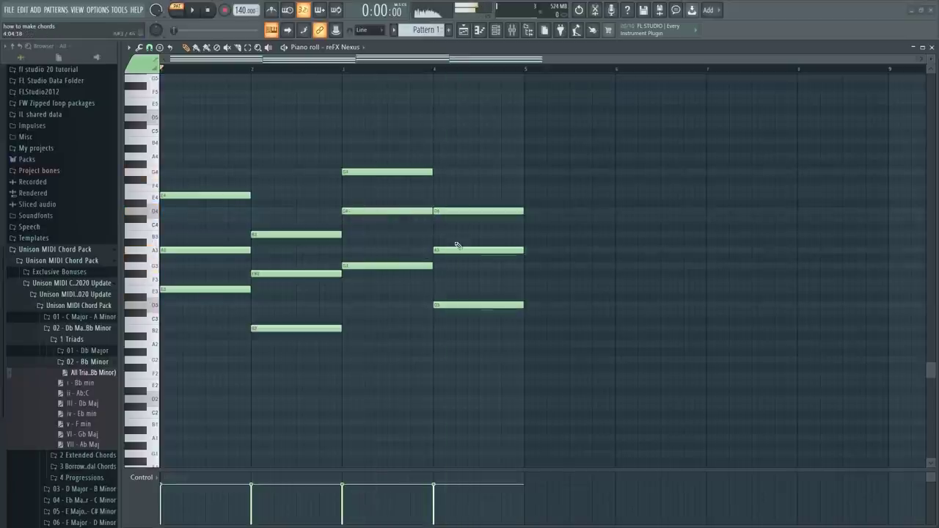
mouse_move(454, 250)
left_mouse_down()
mouse_move(450, 267)
mouse_move(451, 250)
left_mouse_up()
right_click(451, 267, "alt")
right_click(451, 250, "alt")
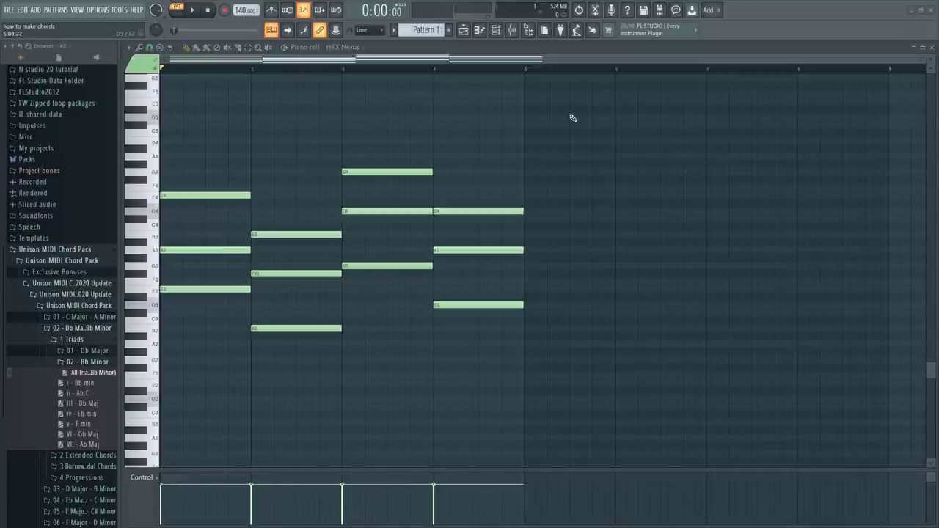
Replace the old notes with stamped minor chords at bars 1–4 and audition them
key("ctrl+a")
key("Delete")
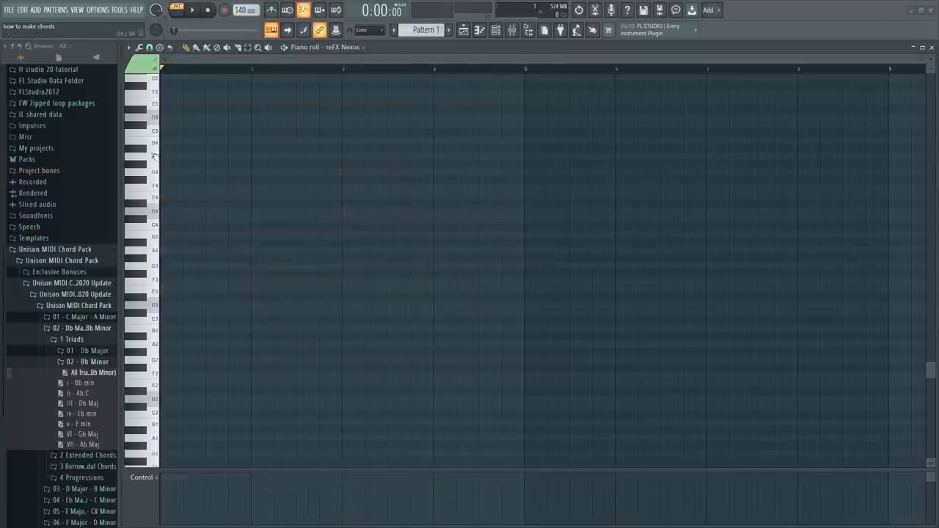
left_click(160, 48)
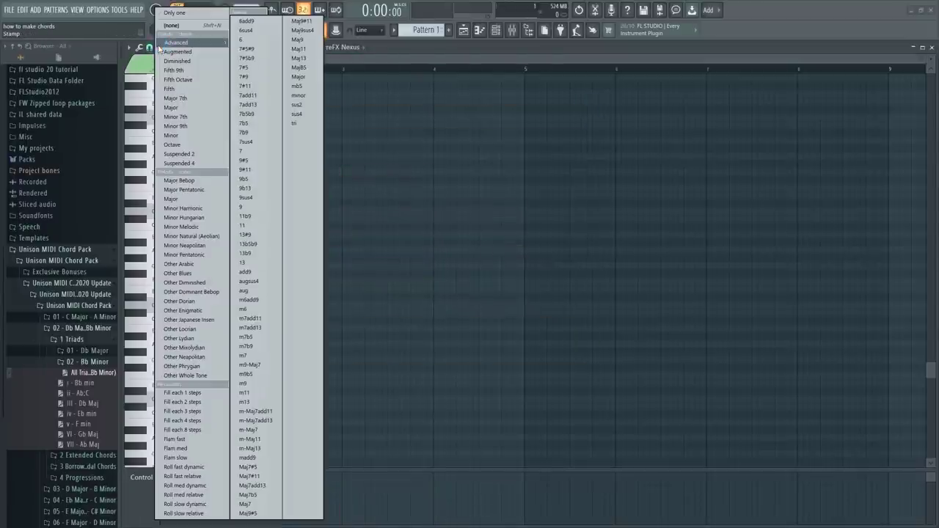
left_click(192, 138)
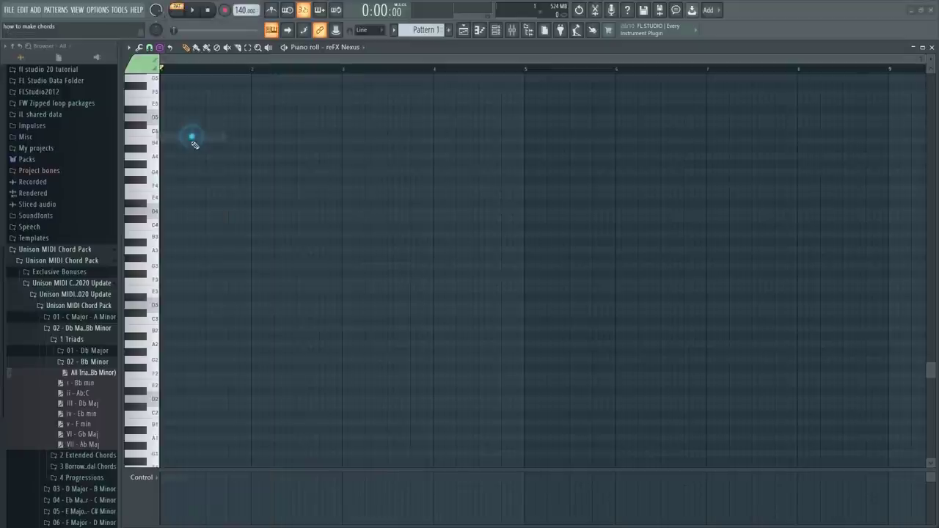
left_click(163, 267)
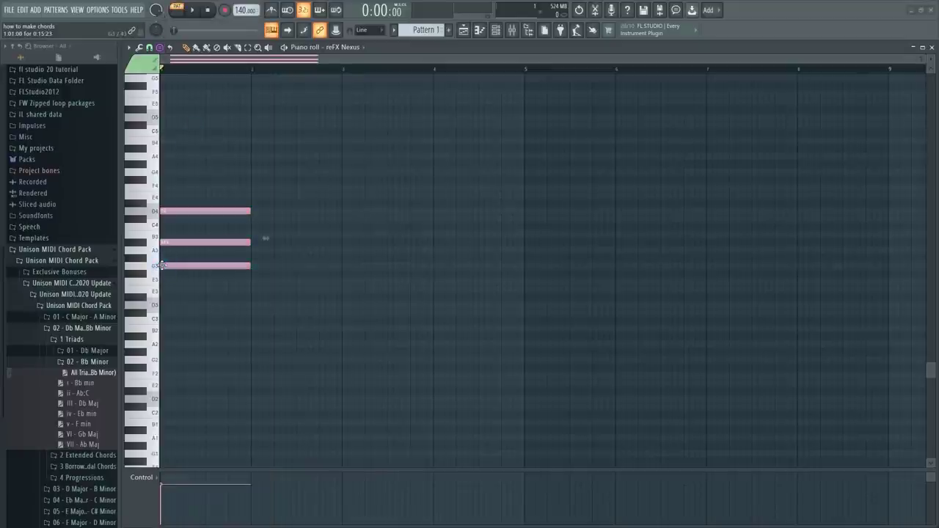
left_click(254, 251)
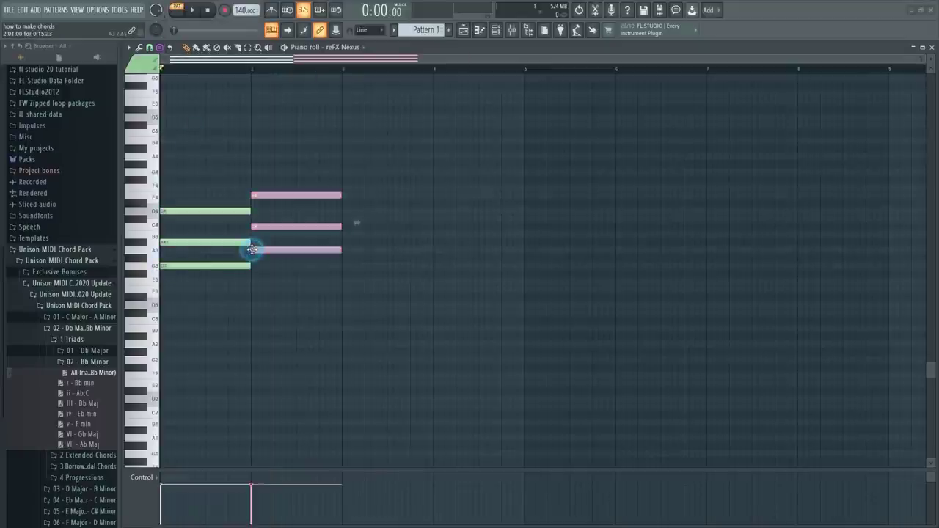
left_click(344, 281)
left_click(434, 265)
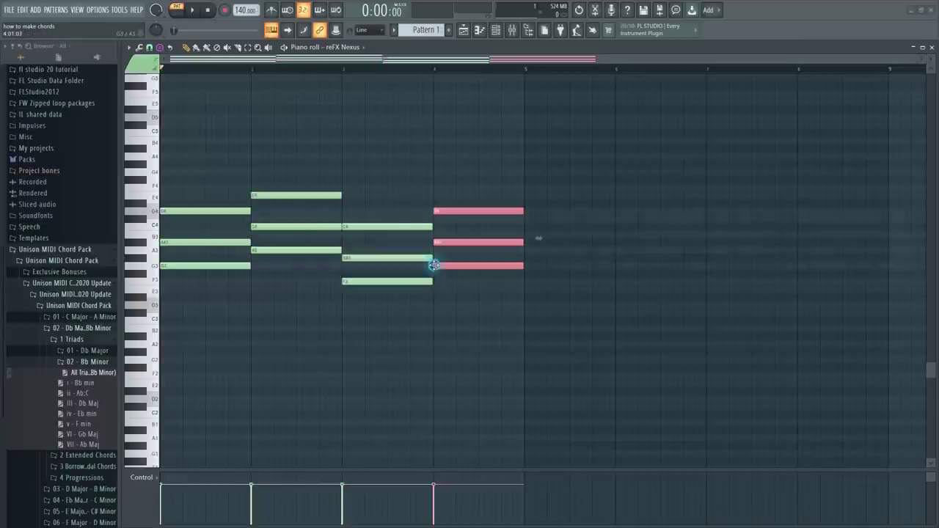
left_click_drag(207, 224, 452, 242)
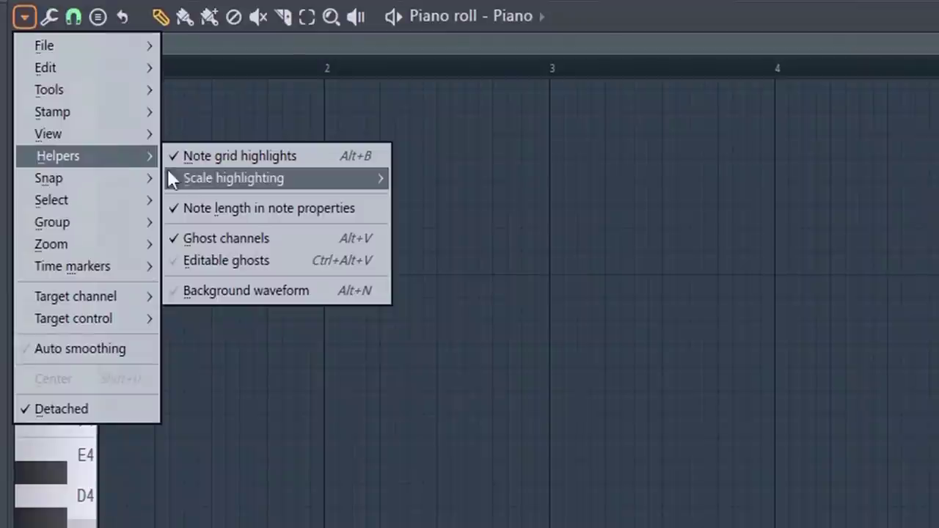
Set the piano roll's scale highlighting to A Major
mouse_move(285, 185)
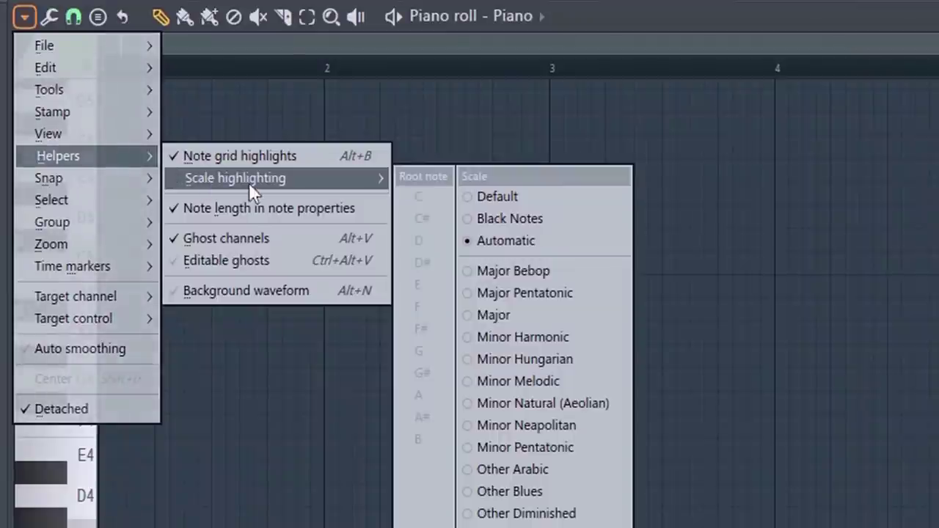
left_click(540, 316)
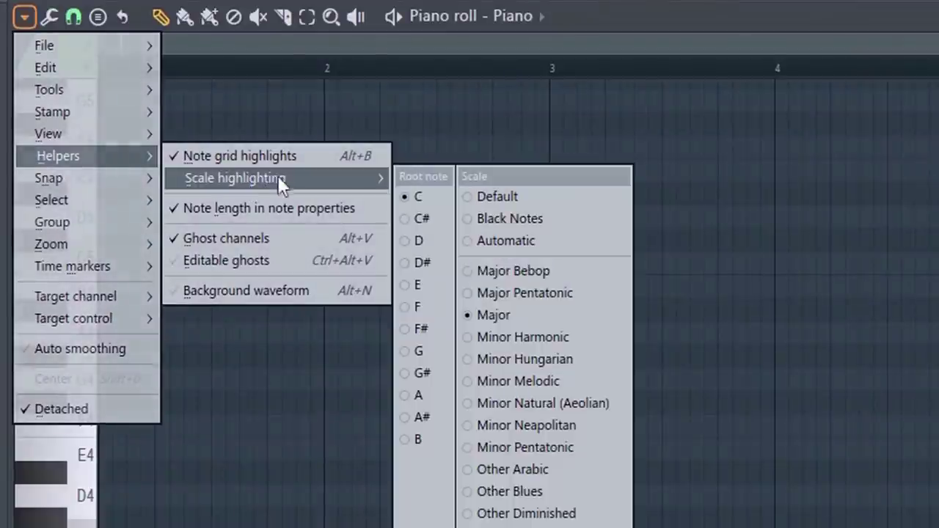
left_click(423, 393)
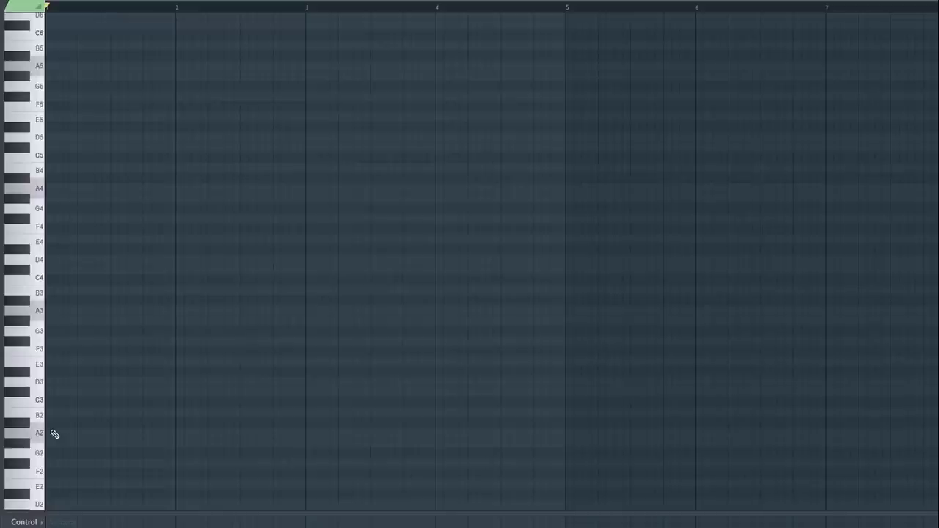
Draw the bass line A2, D3, A2, E3, one note in each of bars 1–4
left_click(54, 434)
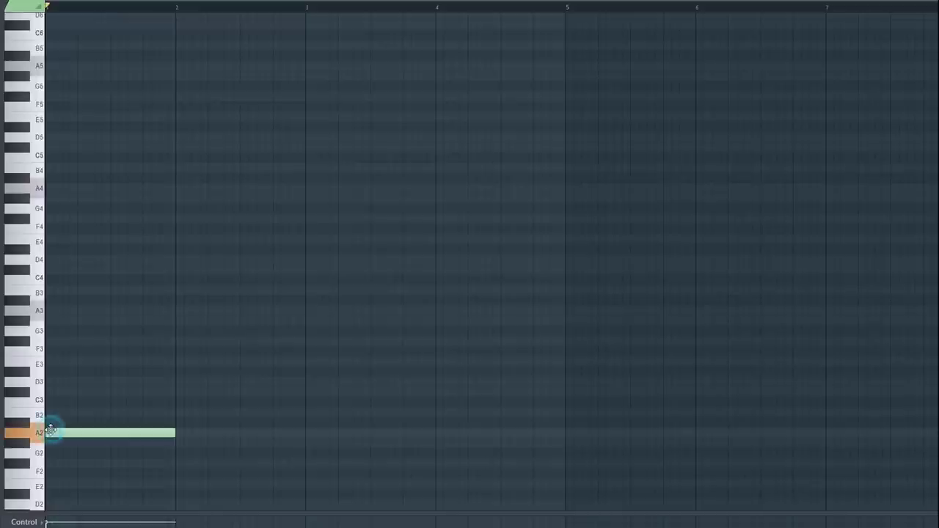
left_click(177, 380)
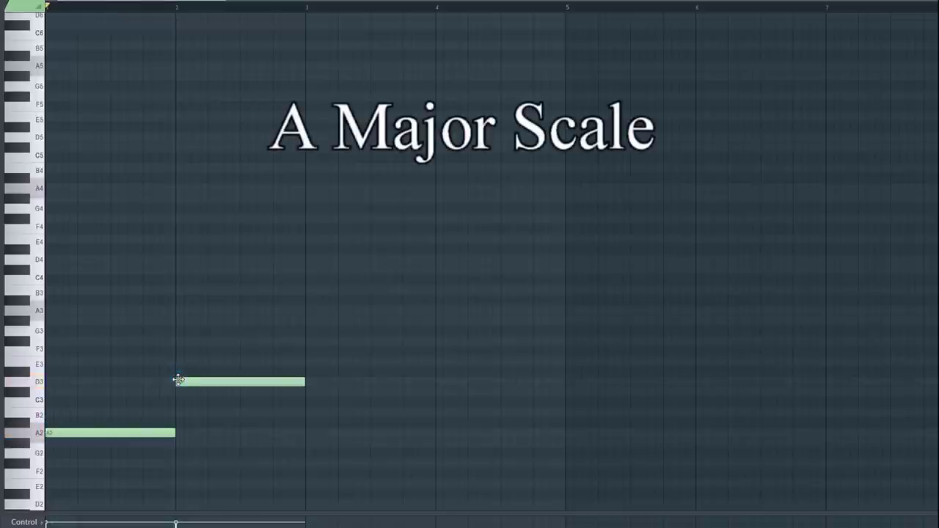
left_click(308, 433)
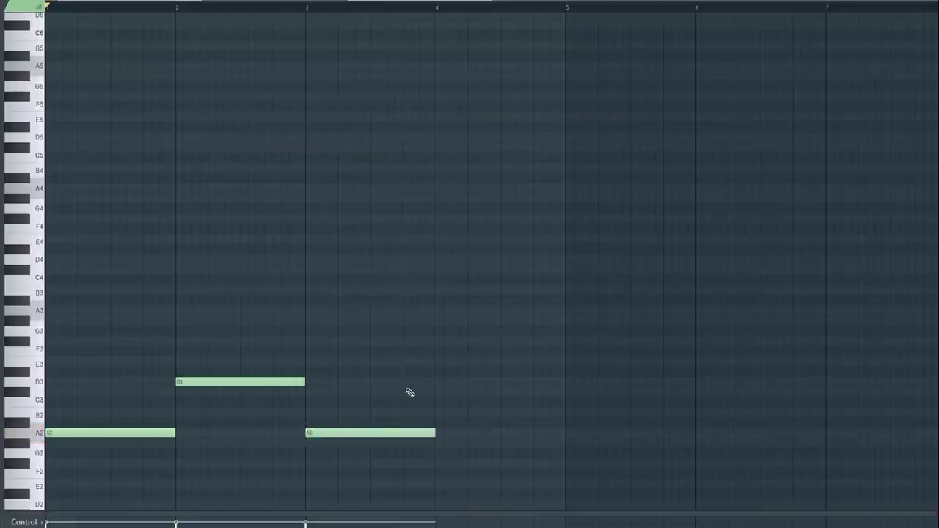
left_click(440, 361)
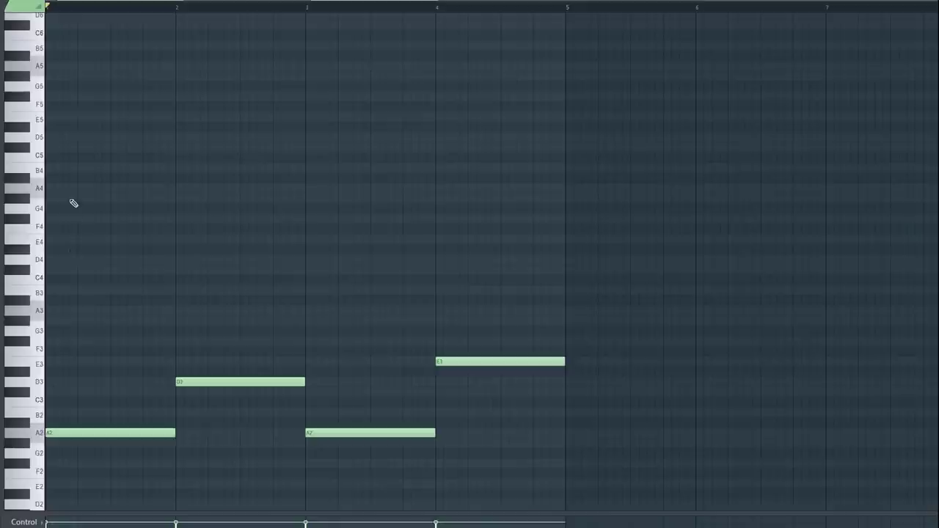
Build the bar 1 A major chord from C#5, A4 and E4 and audition it
left_click(52, 147)
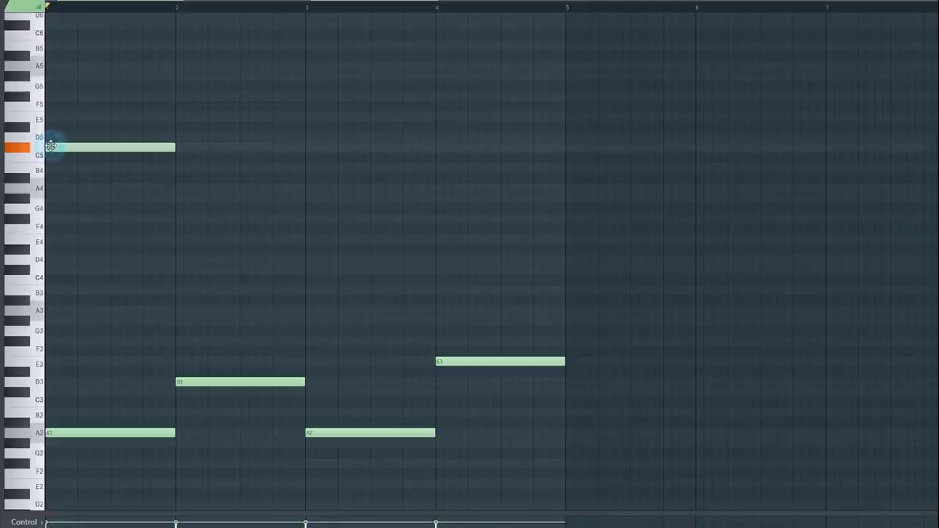
left_click(53, 188)
left_click(51, 240)
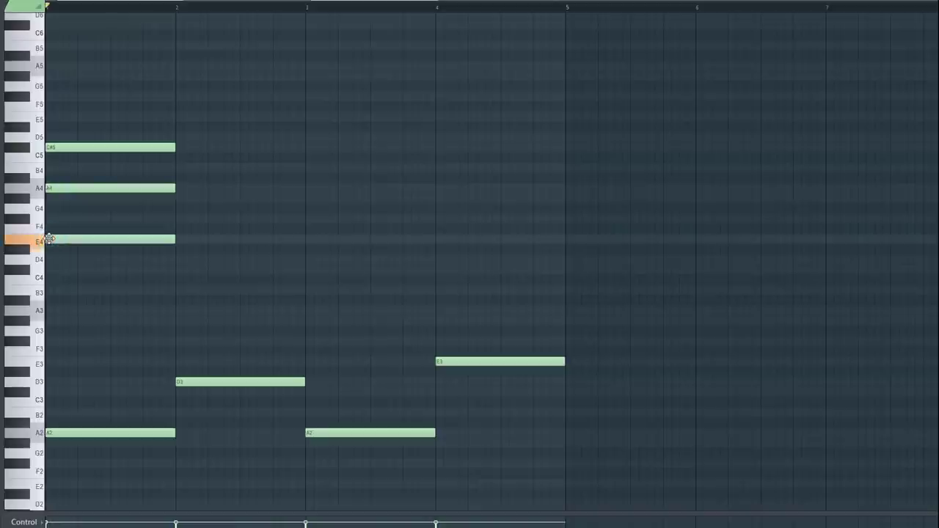
key("y")
left_click_drag(78, 235, 79, 232)
key("p")
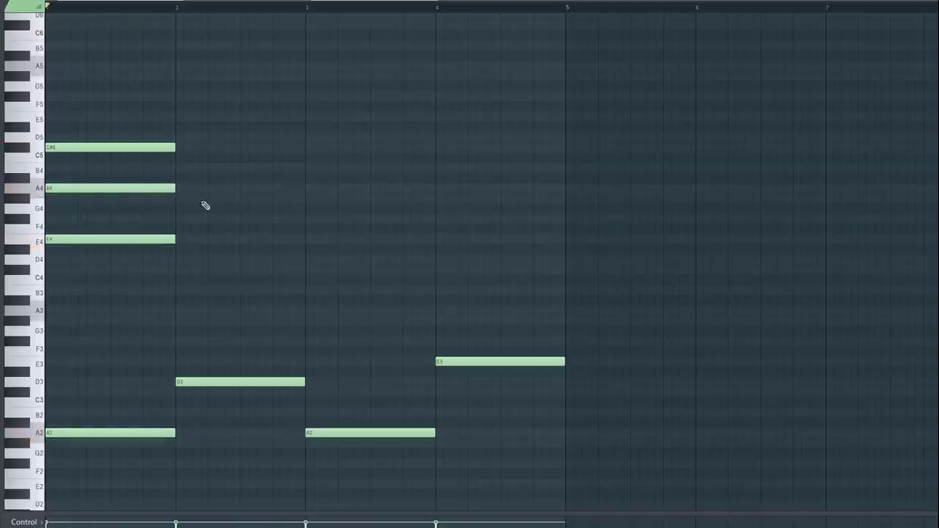
Add D5/A4/F#4, C#5/A4/E4 and B4/G#4/E4 chords in bars 2–4 and audition them
left_click(177, 137)
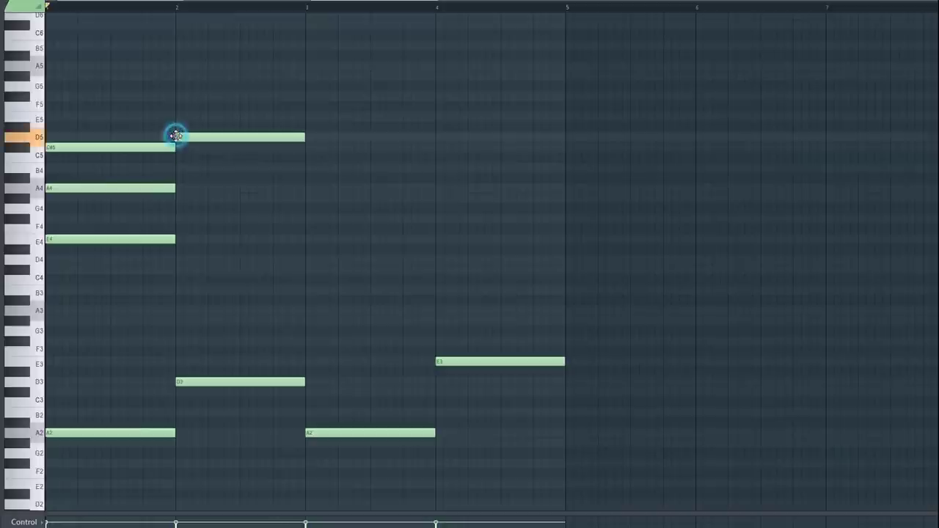
left_click(182, 188)
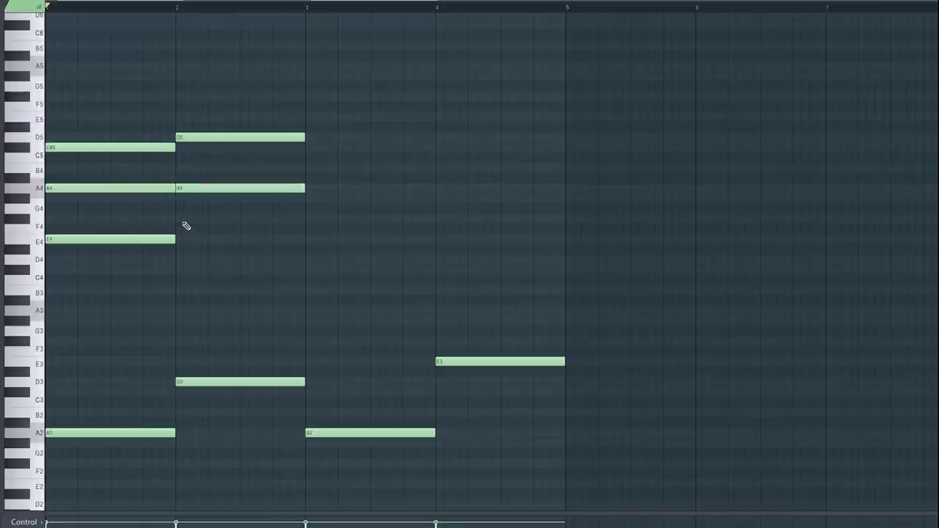
left_click(181, 218)
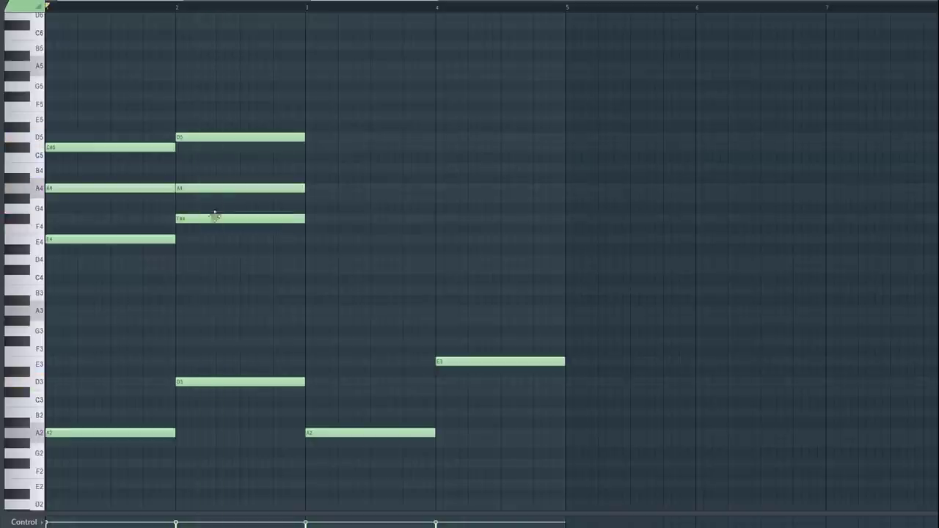
left_click(314, 148)
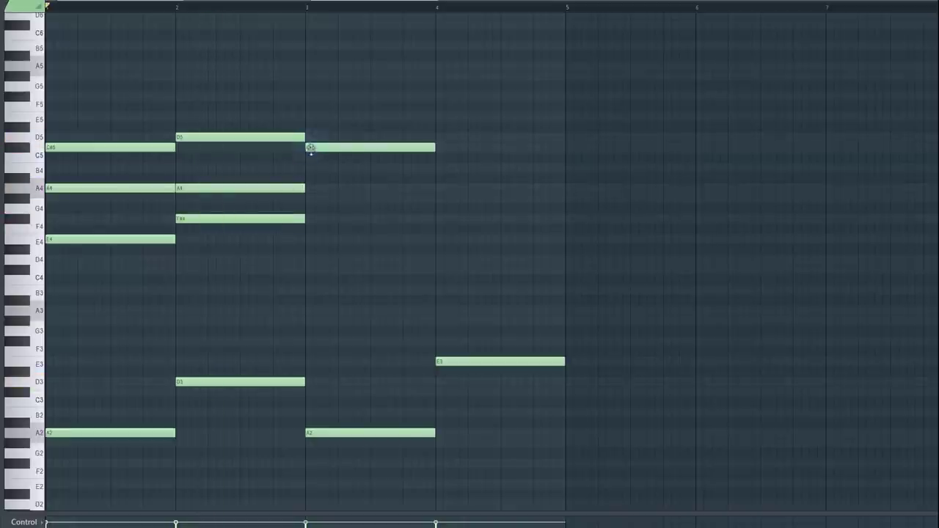
left_click(315, 187)
left_click(311, 238)
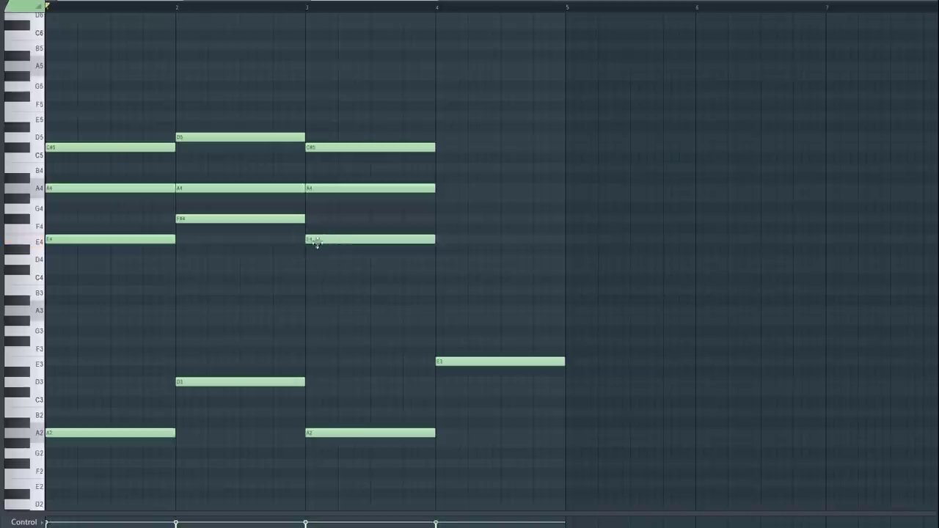
left_click(439, 168)
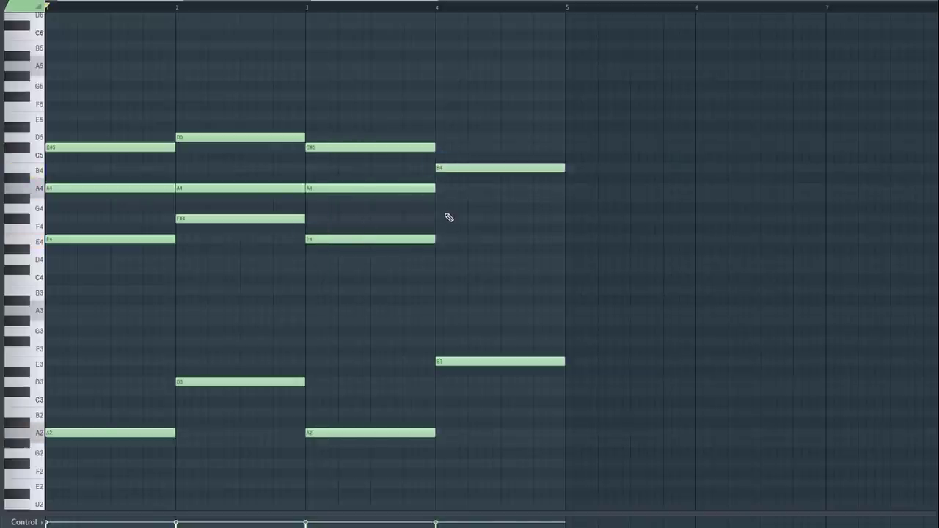
left_click(440, 198)
left_click(446, 237)
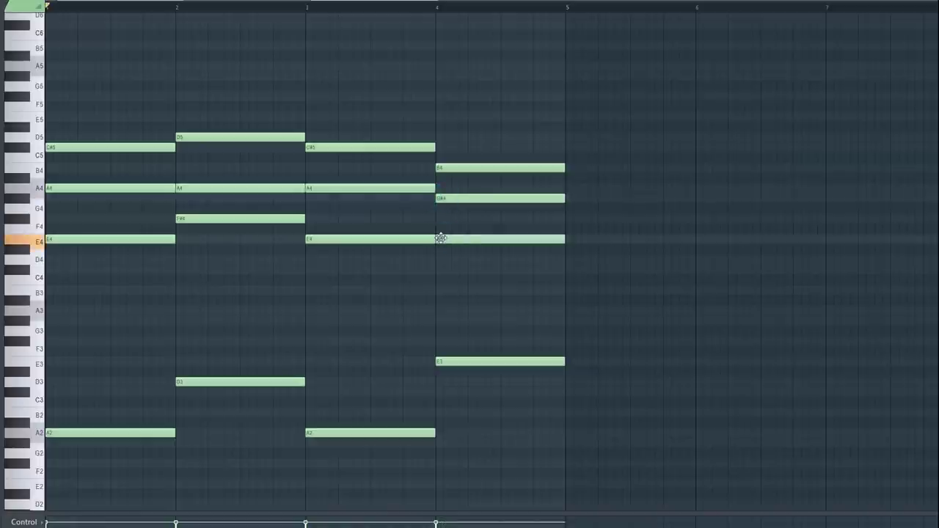
left_click_drag(441, 238, 462, 231)
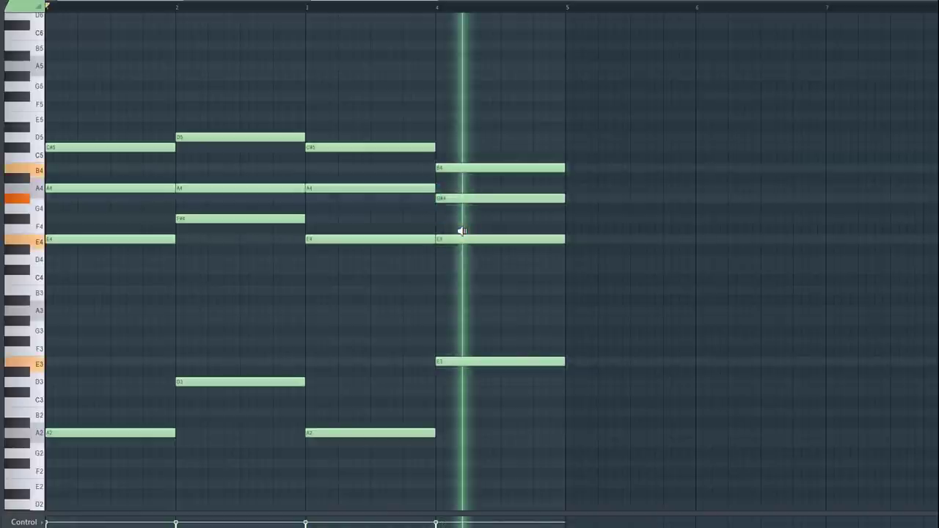
left_click_drag(117, 224, 459, 266)
Top the chords with A5, A5, A5 and G#5, then play the progression
scroll(181, 191, "up", 2)
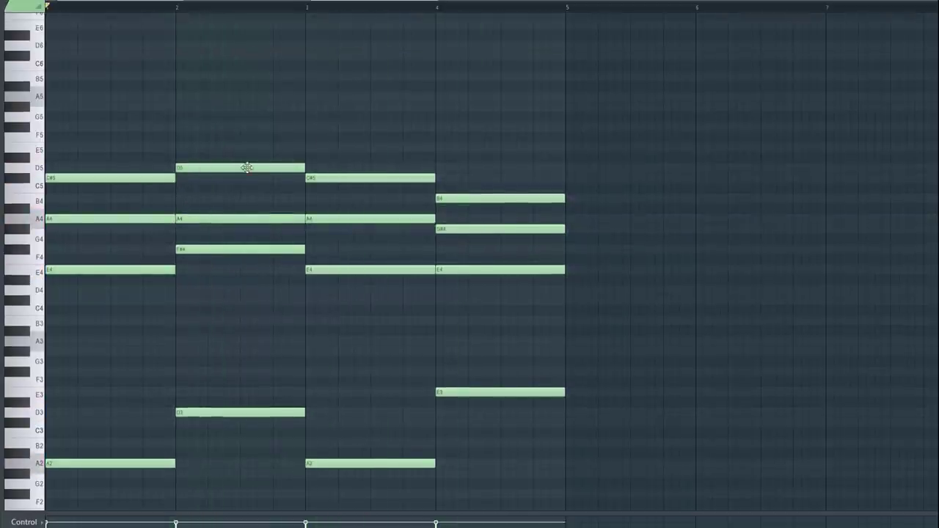
left_click(52, 97)
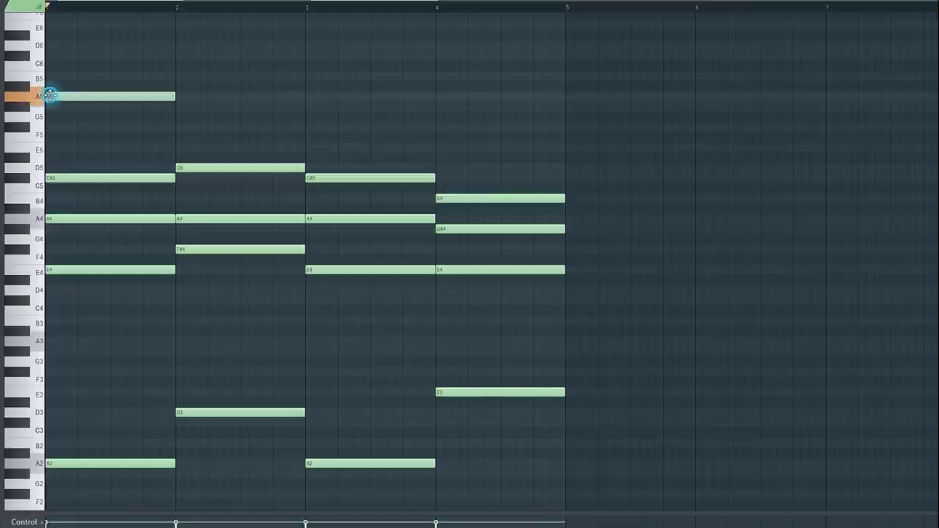
left_click(186, 96)
left_click(308, 97)
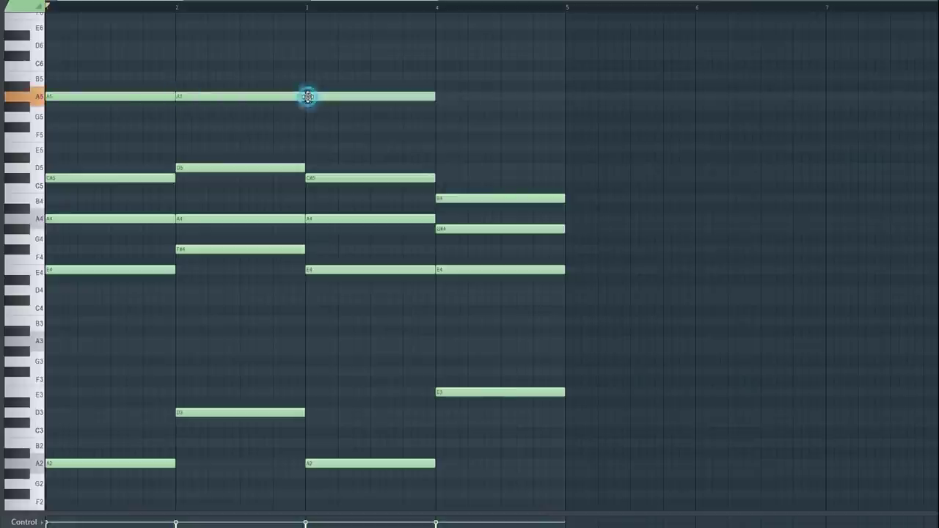
left_click(443, 108)
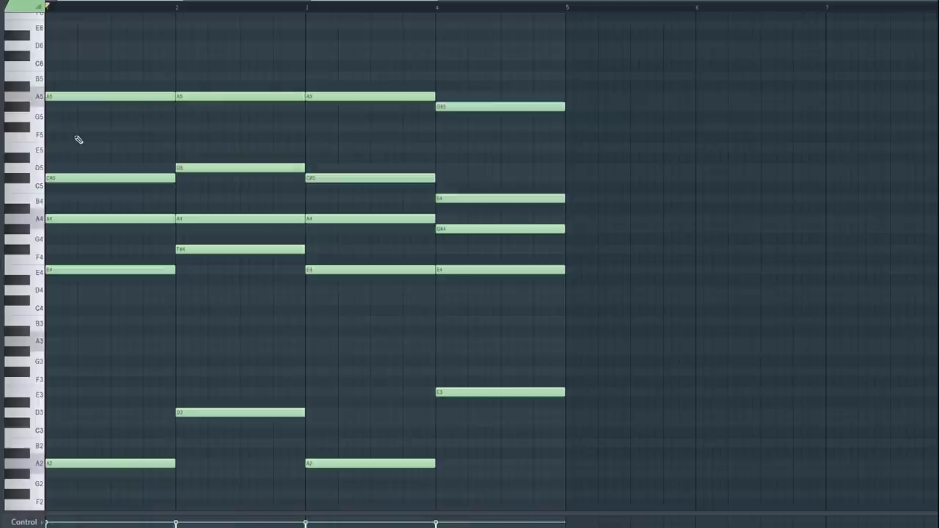
key("space")
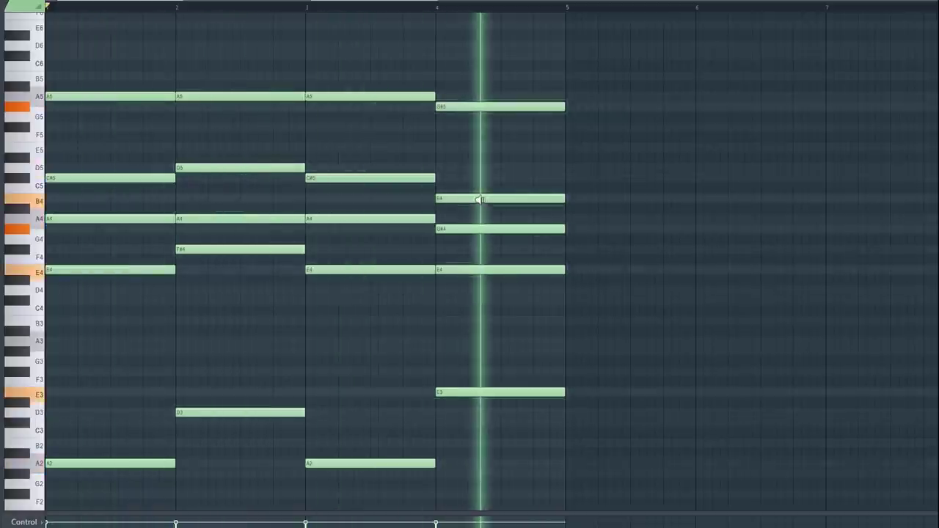
key("space")
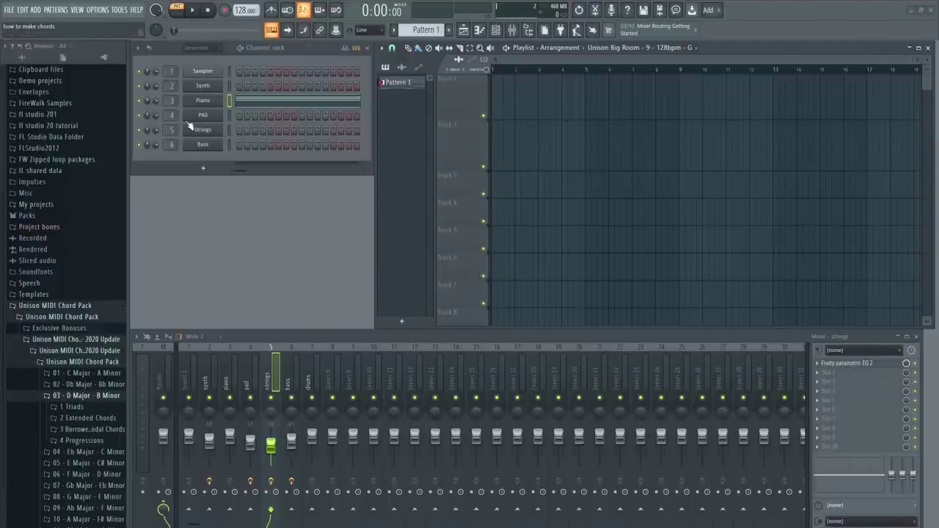
Copy the Piano channel's notes into PAD and Strings, then play the layered chords
right_click(199, 101)
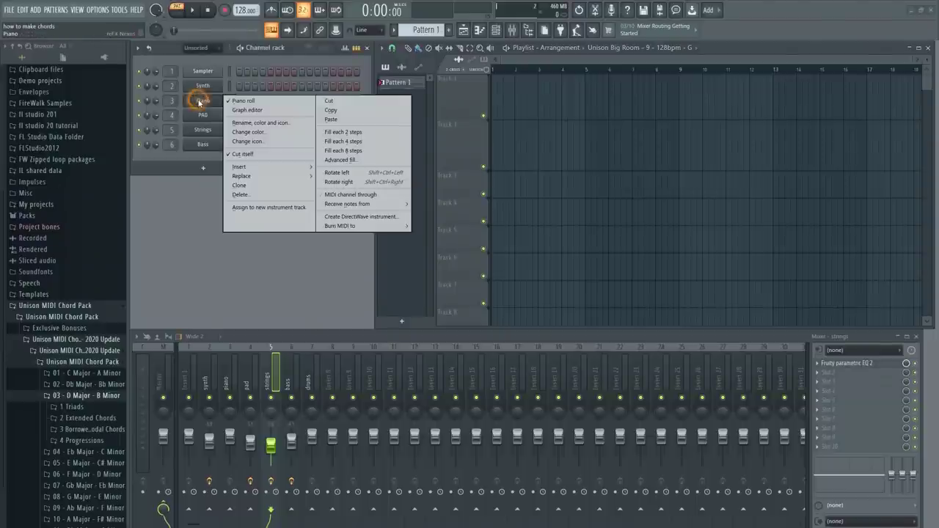
left_click(341, 106)
right_click(203, 115)
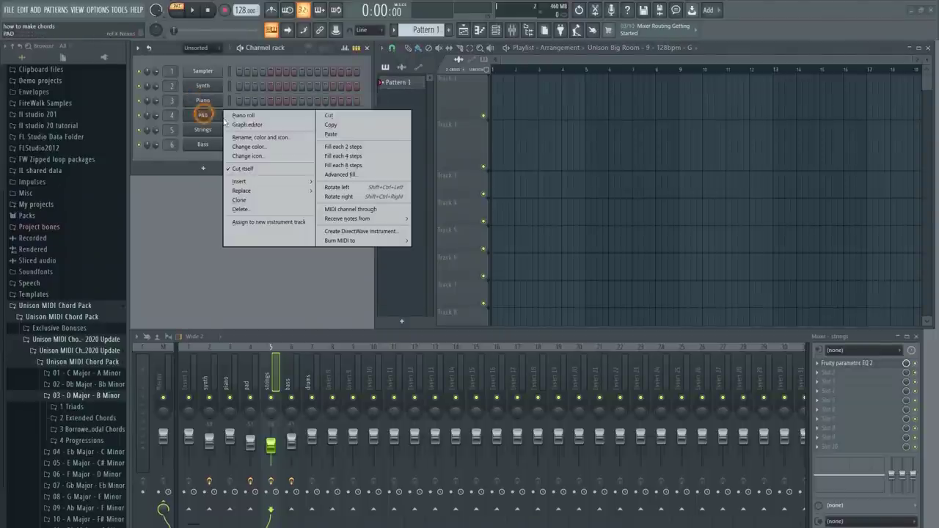
left_click(345, 133)
right_click(208, 132)
left_click(343, 149)
key("space")
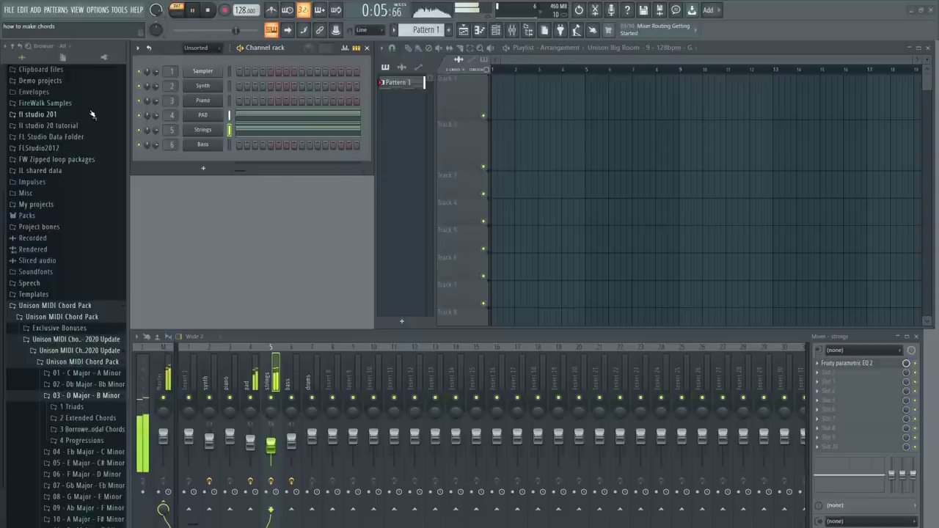
key("space")
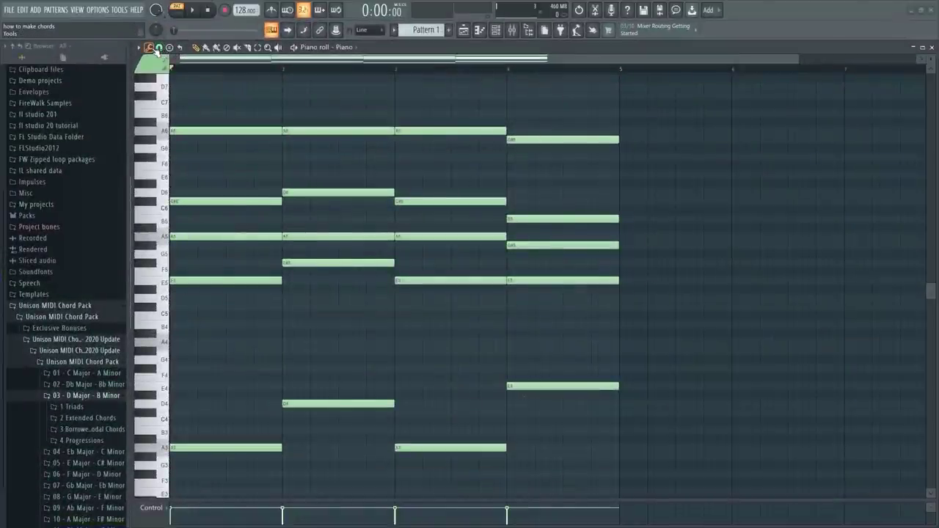
Chop the Piano chords with the Chop tool, adjusting Time mul during playback, and accept
left_click(150, 49)
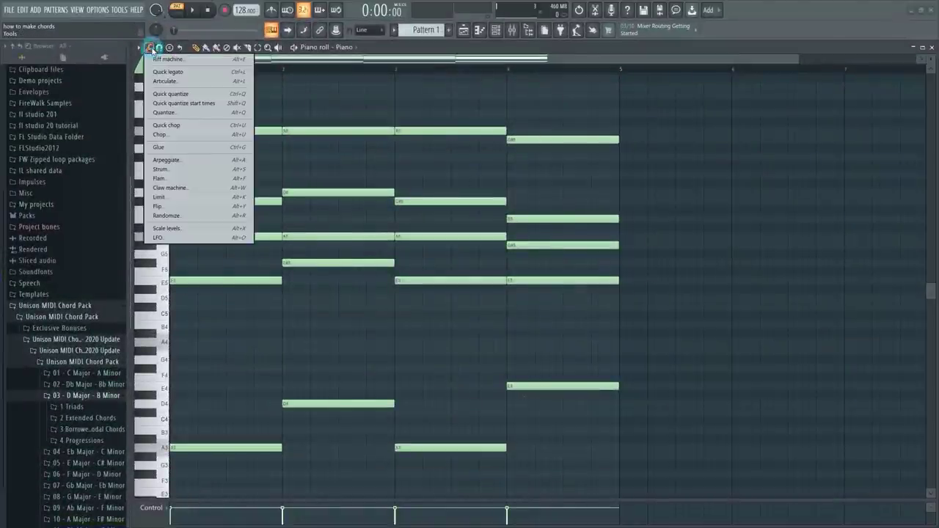
left_click(176, 137)
key("space")
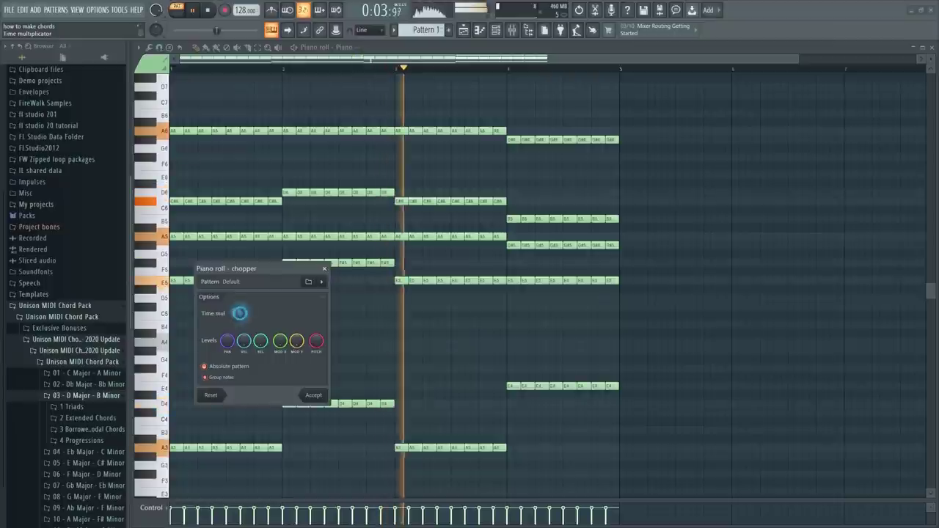
scroll(237, 313, "up", 2)
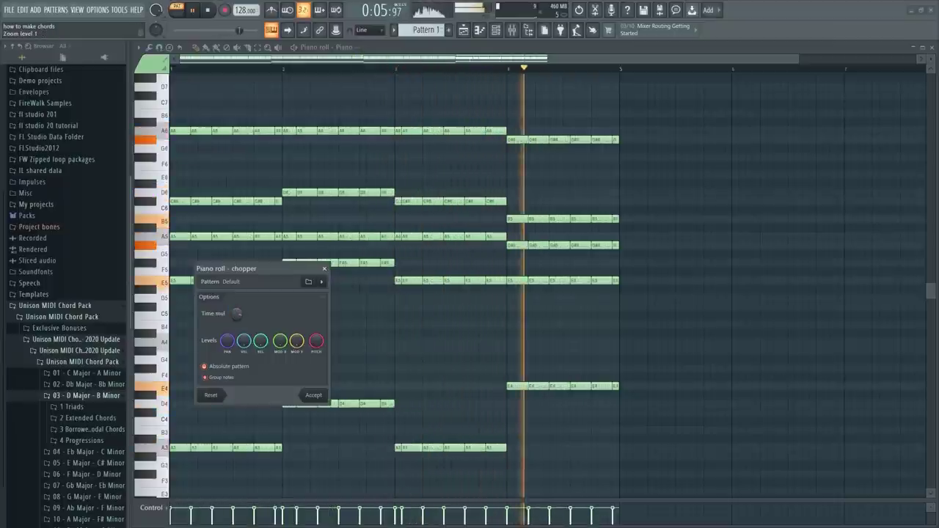
scroll(236, 314, "up", 1)
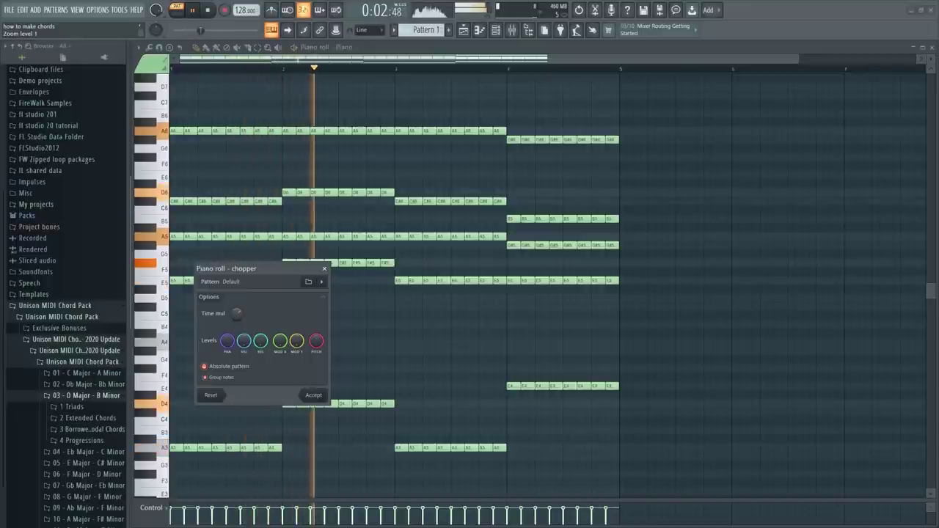
left_click(315, 395)
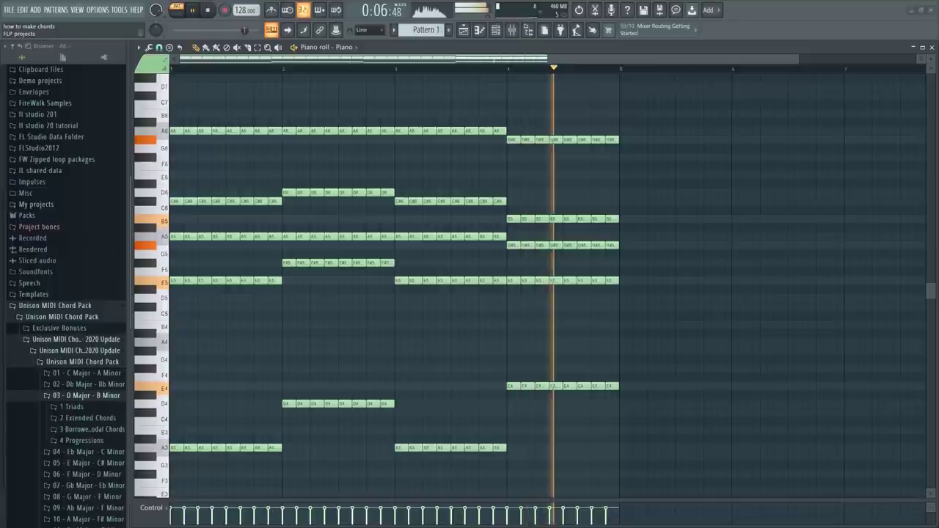
key("space")
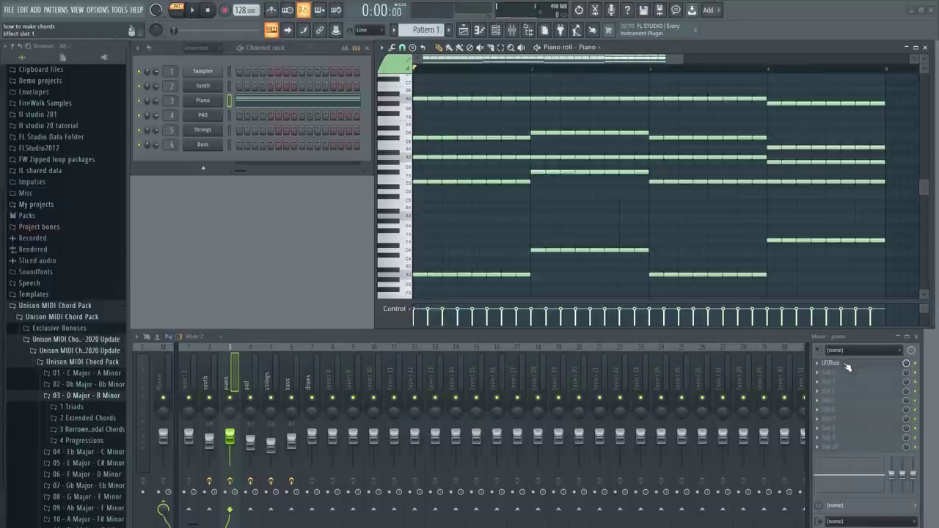
Open LFOTool on the piano insert and play the A, D, A, E progression
left_click(848, 366)
key("space")
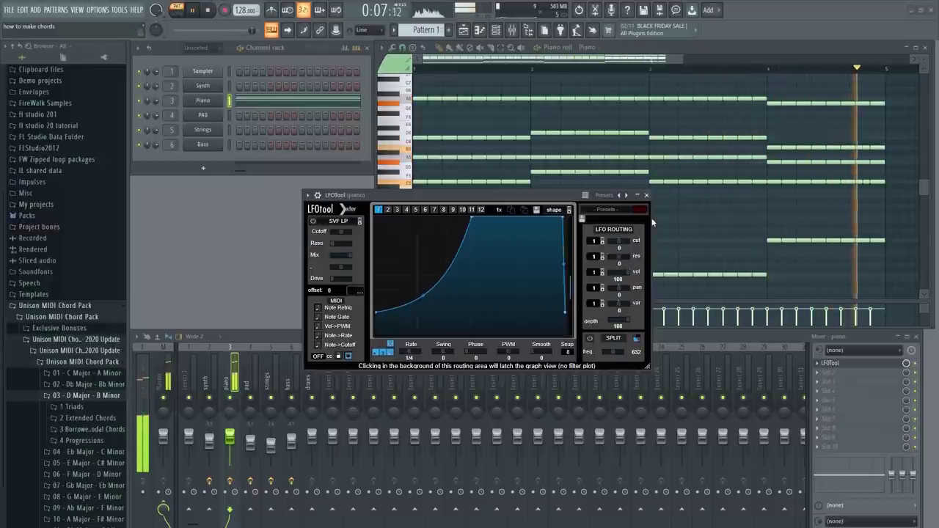
key("space")
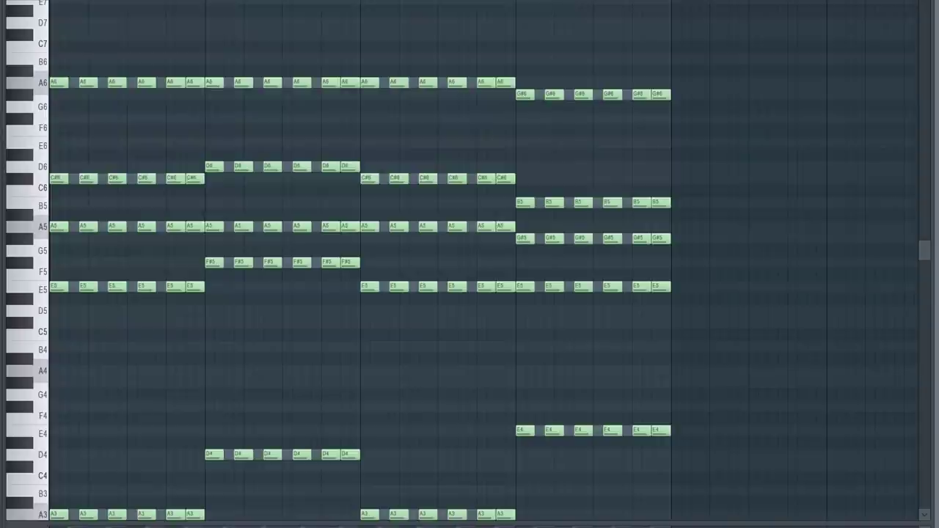
key("space")
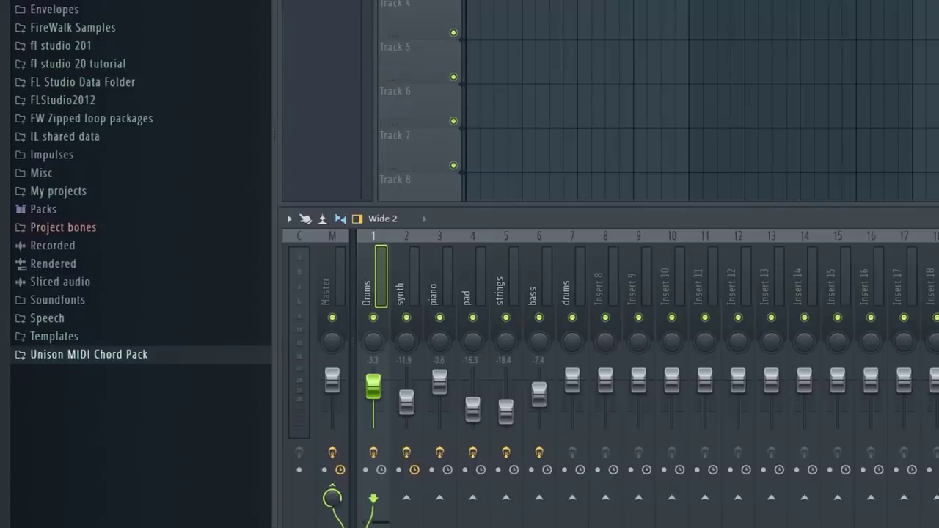
Expand Unison MIDI Chord Pack > Exclusive Bonuses > Unison Loop Pack > Big Room - Progressive House
left_click(213, 356)
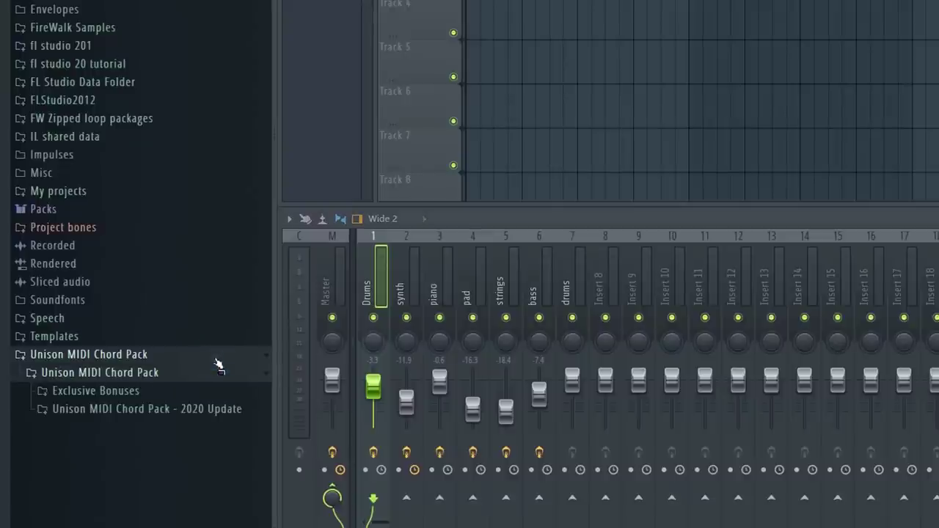
left_click(123, 393)
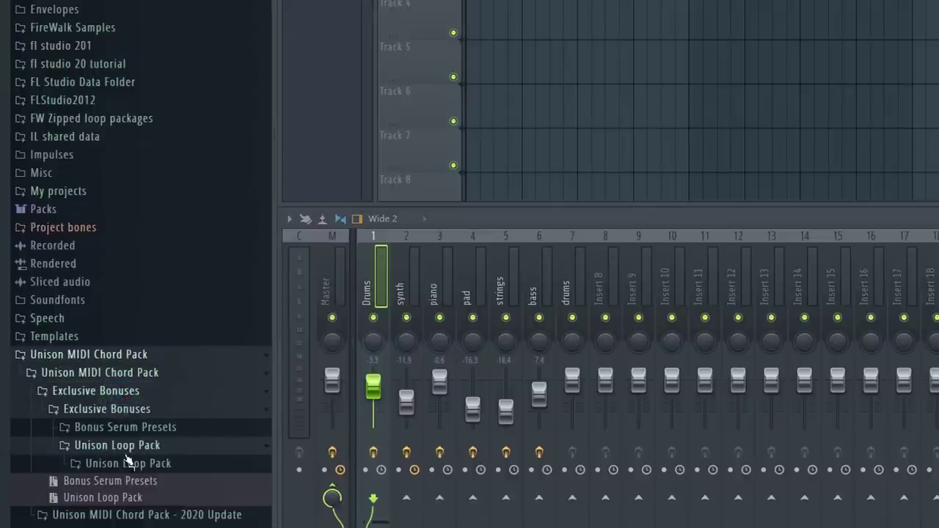
left_click(145, 463)
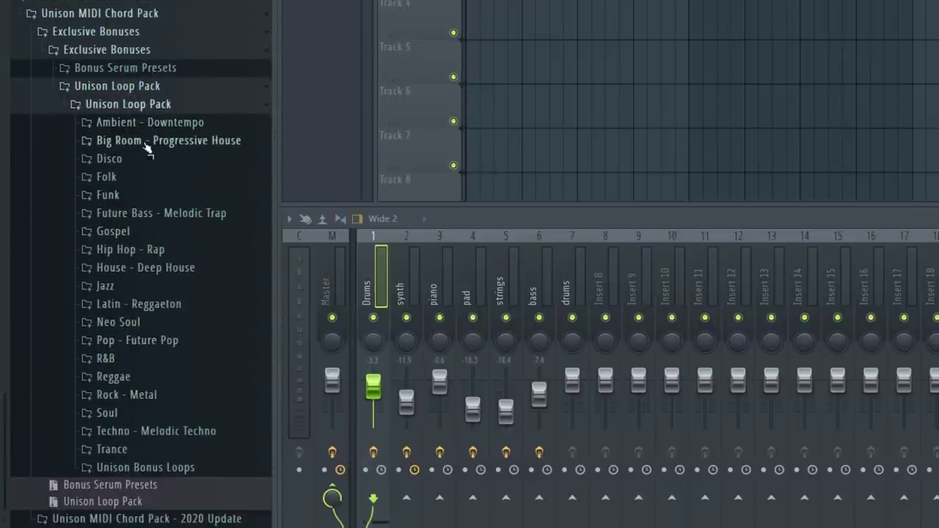
left_click(117, 140)
scroll(155, 187, "down", 5)
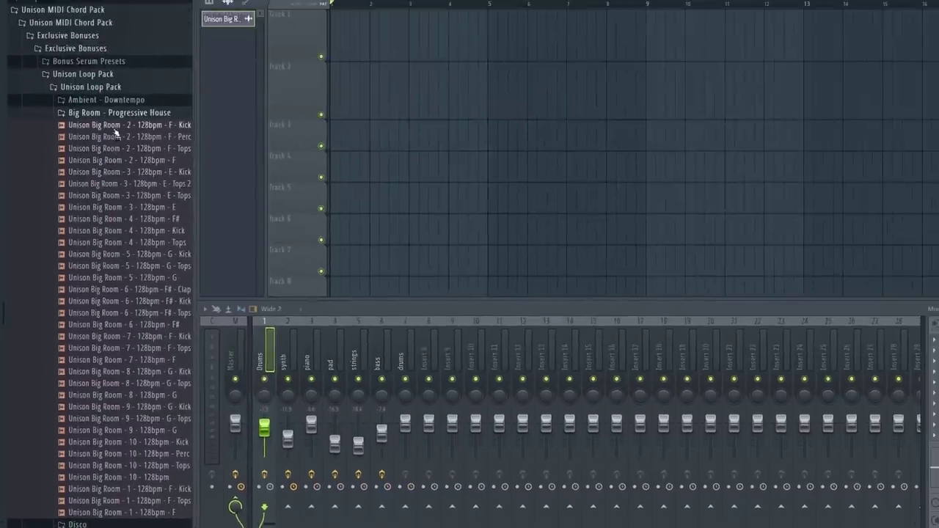
Preview the Big Room loops from 2 F Kick through 9 128bpm G
left_click(118, 96)
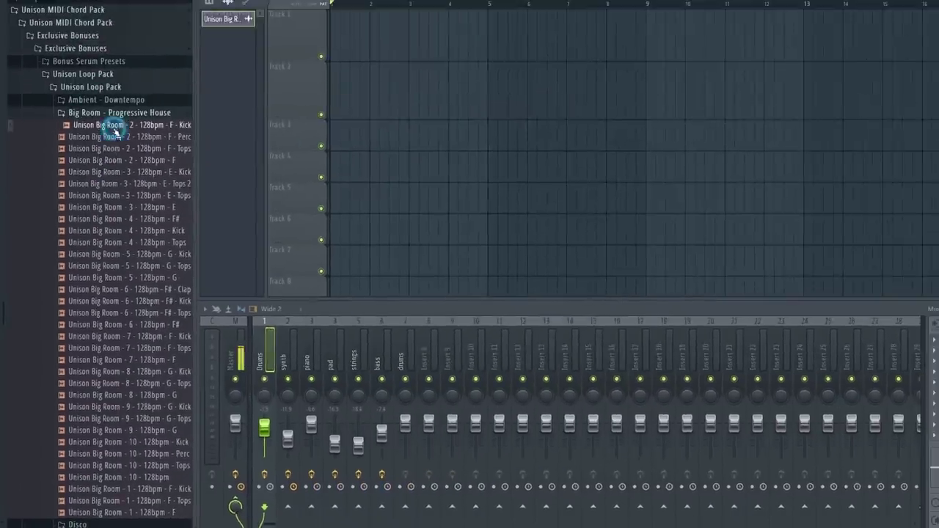
left_click(126, 173)
left_click(125, 196)
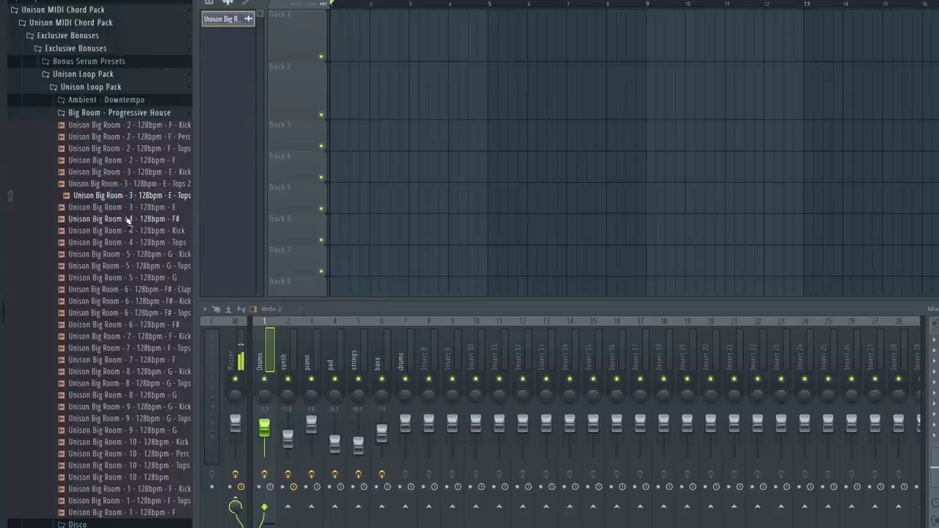
left_click(127, 231)
left_click(126, 254)
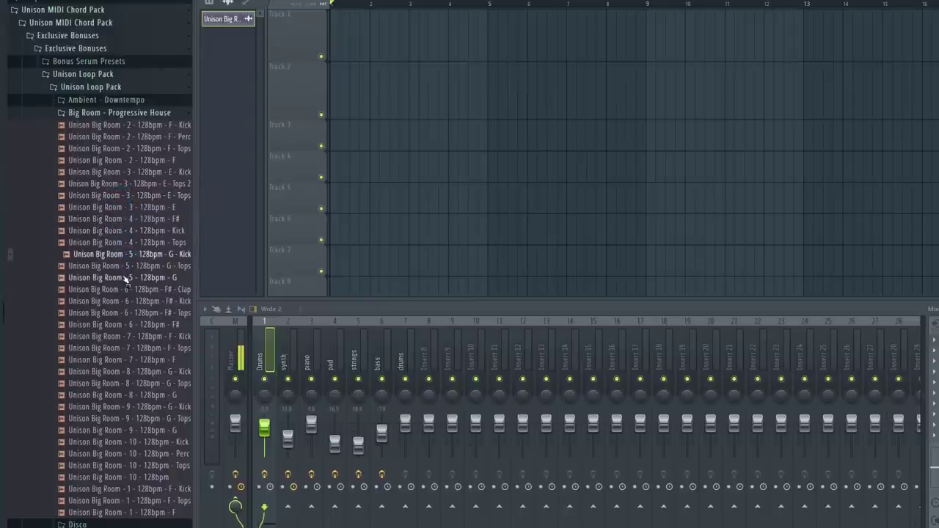
left_click(126, 277)
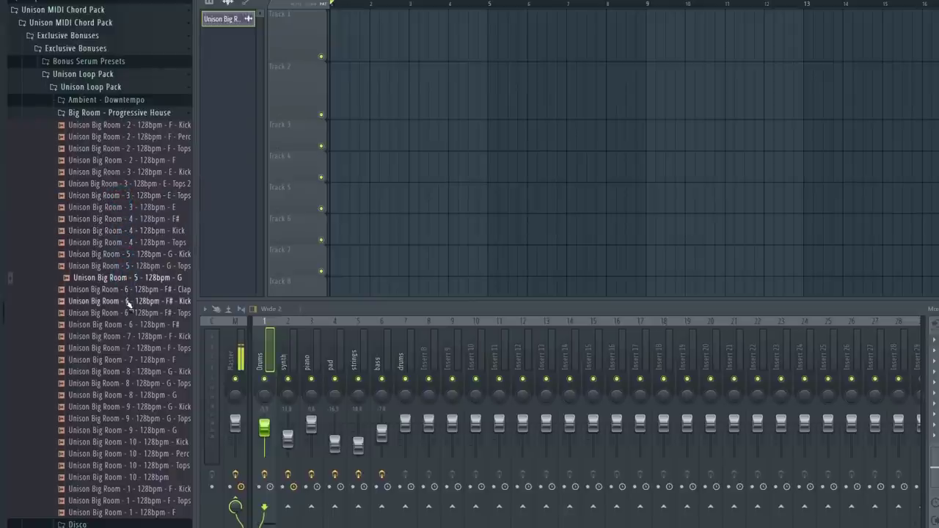
left_click(127, 301)
left_click(126, 324)
left_click(129, 336)
left_click(129, 349)
left_click(127, 361)
left_click(129, 372)
left_click(134, 383)
left_click(142, 407)
left_click(139, 431)
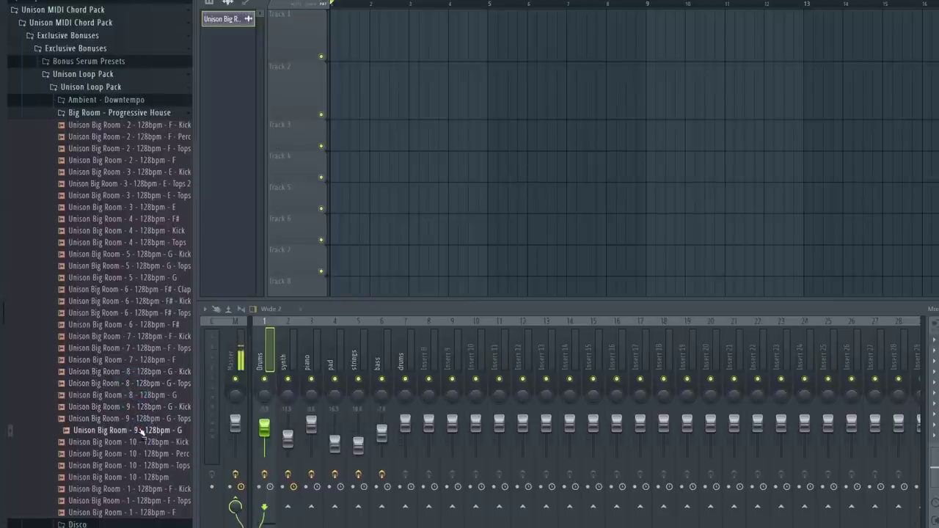
Place the Big Room 9 128bpm G loop on Track 2 and Pattern 1 on Track 1
left_click_drag(141, 430, 333, 108)
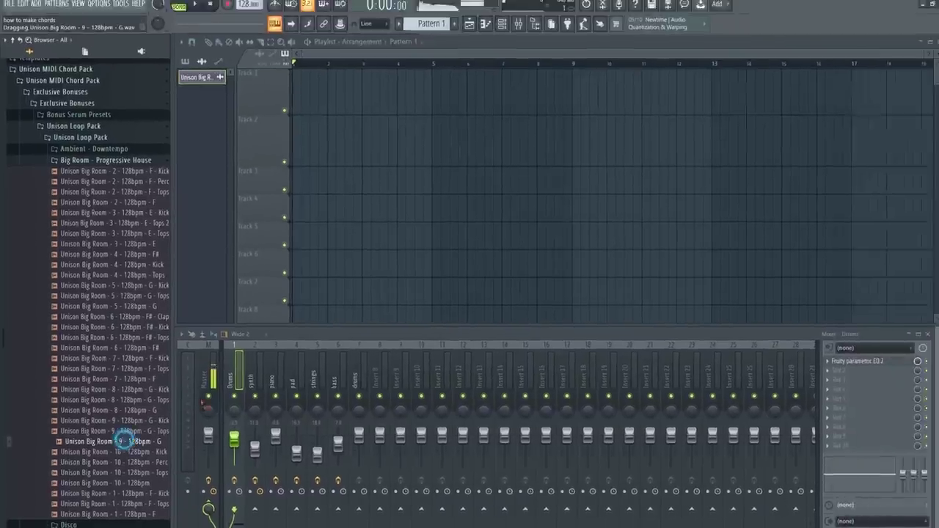
left_click_drag(292, 160, 287, 156)
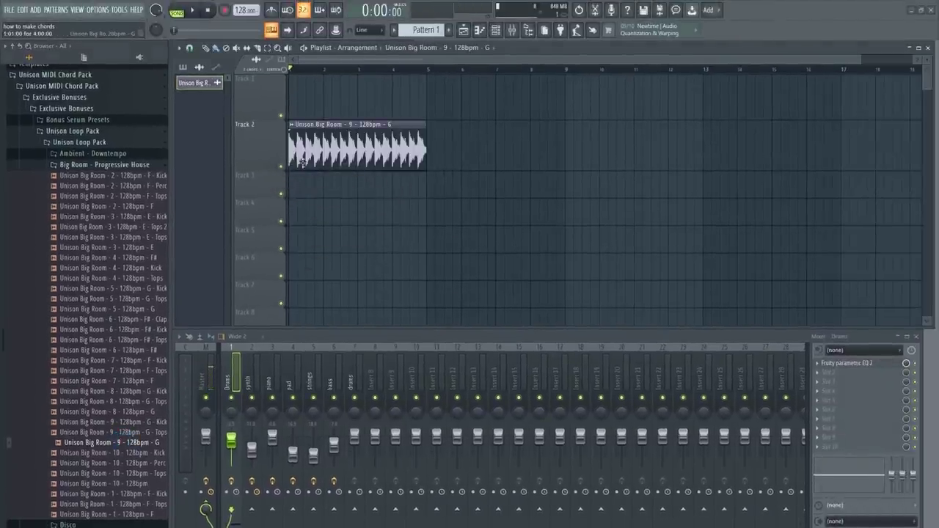
left_click(402, 31)
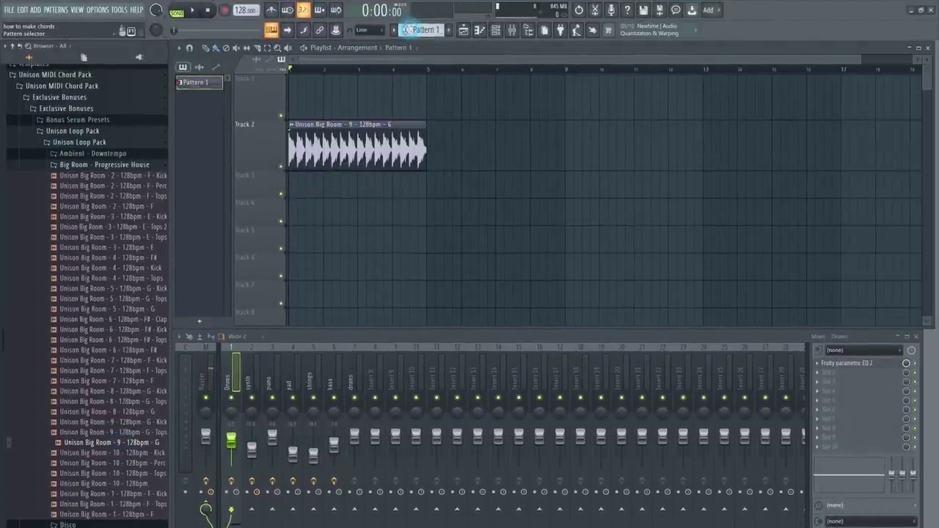
left_click(292, 94)
Play the arrangement and lower the piano mixer channel's volume
key("space")
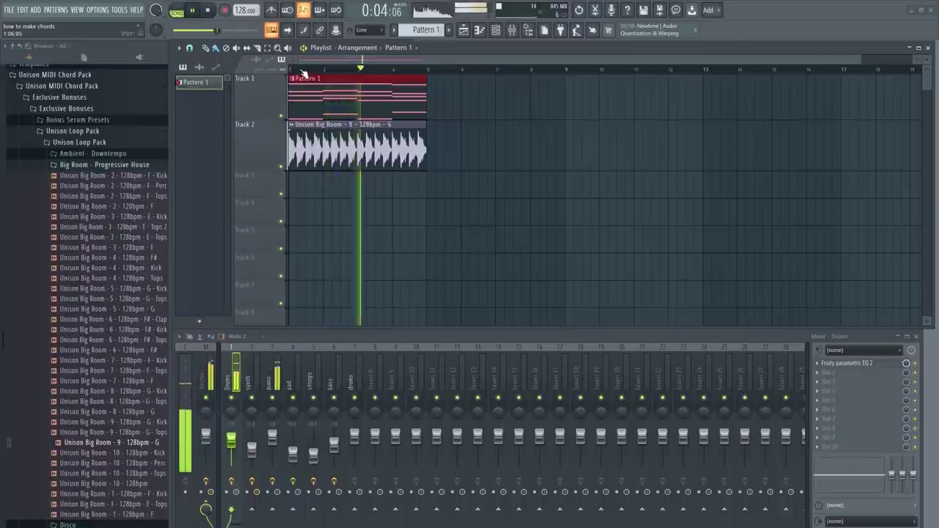
left_click(273, 435)
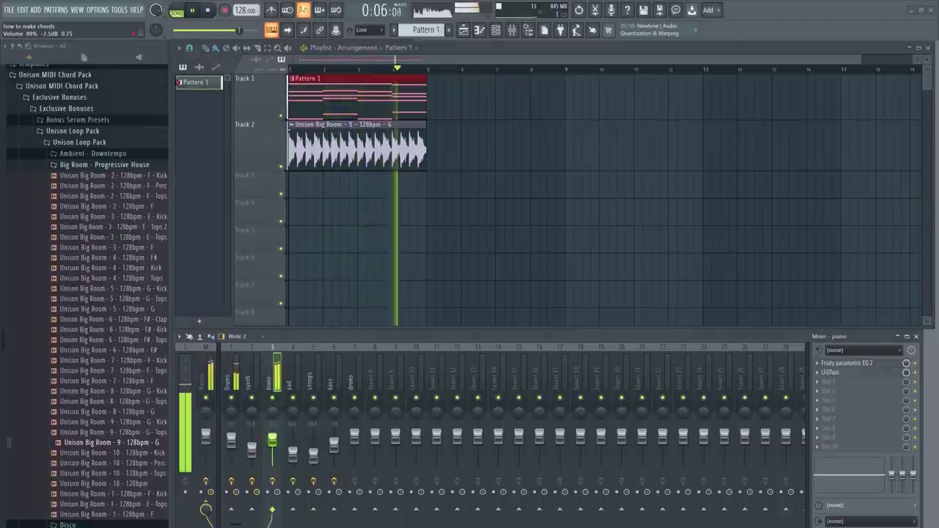
left_click_drag(273, 435, 273, 444)
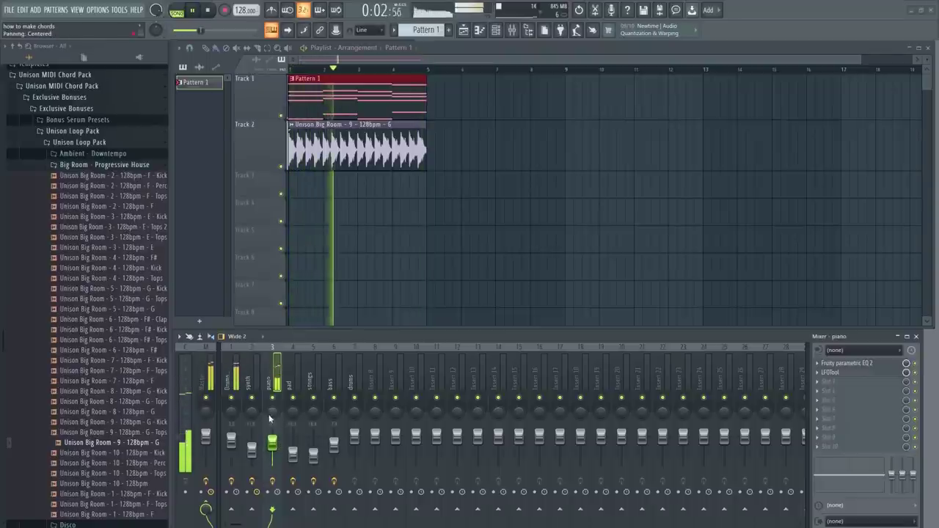
left_click(232, 370)
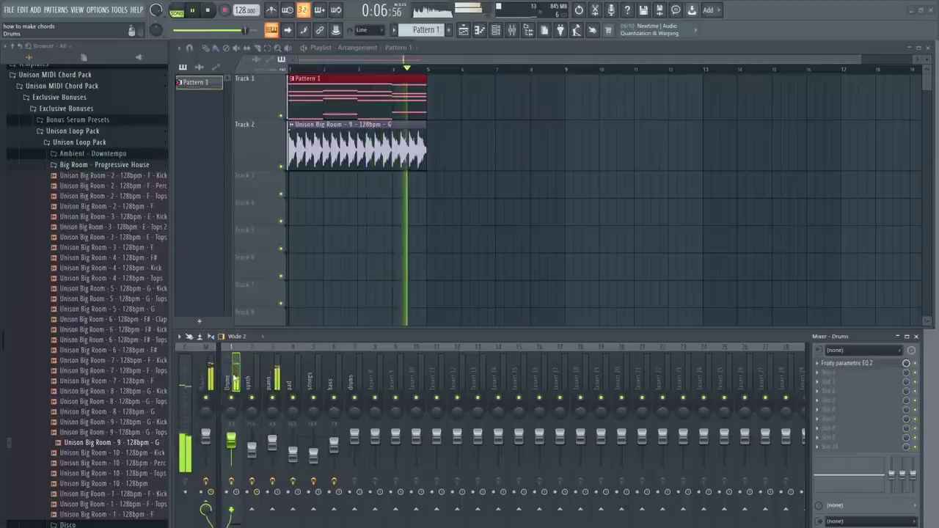
key("space")
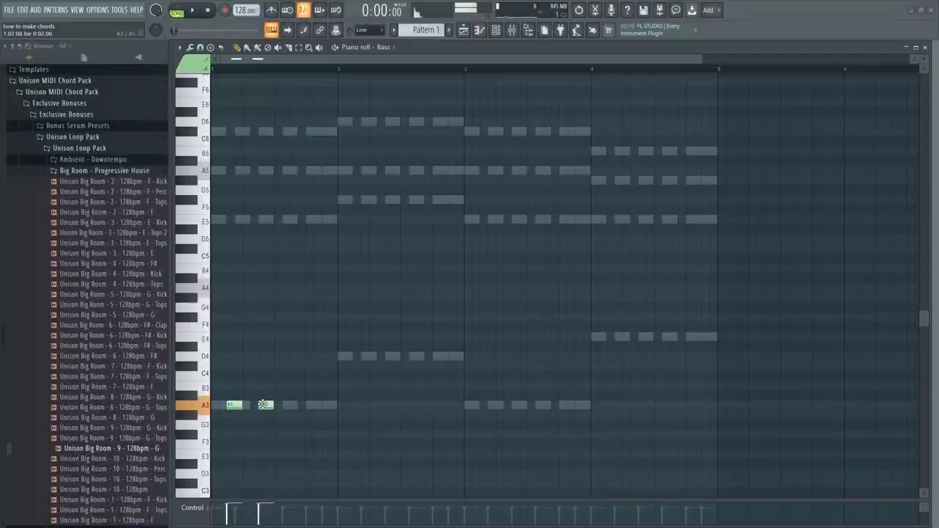
Write four short A3 bass notes in bar 1, copy them to D4, A3, E4, then play
left_click(290, 404)
left_click_drag(210, 430, 357, 381)
left_click_drag(233, 404, 360, 356)
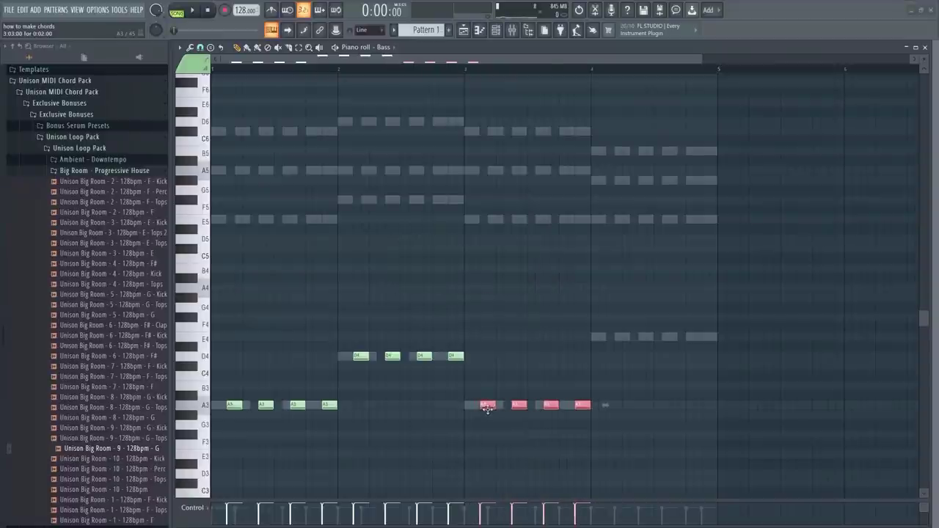
left_click(487, 407)
left_click_drag(537, 380, 612, 334)
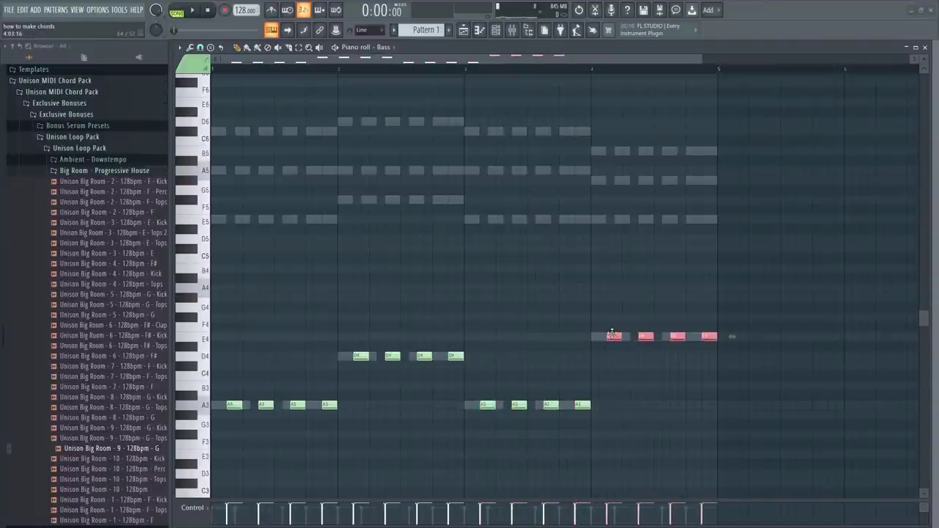
left_click(926, 48)
key("space")
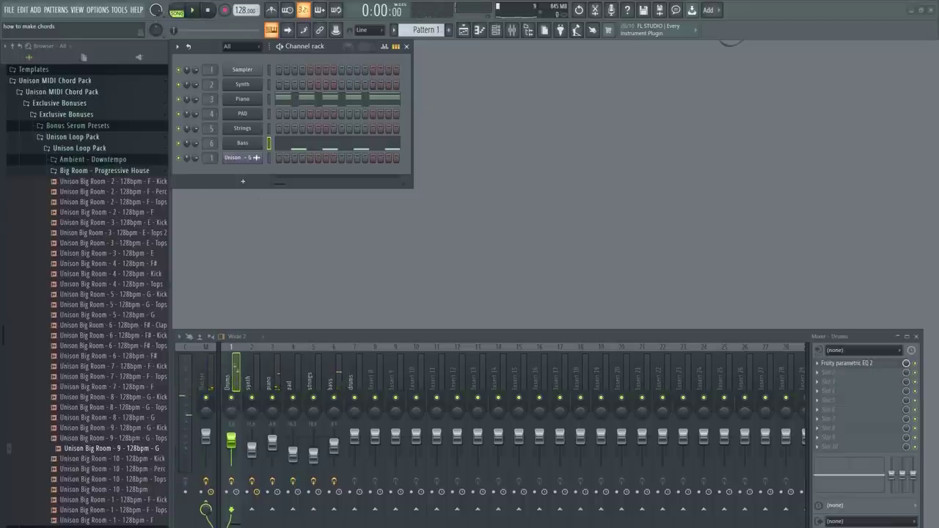
Copy the PAD channel's chord notes into Strings and play the pattern
key("F9")
right_click(251, 119)
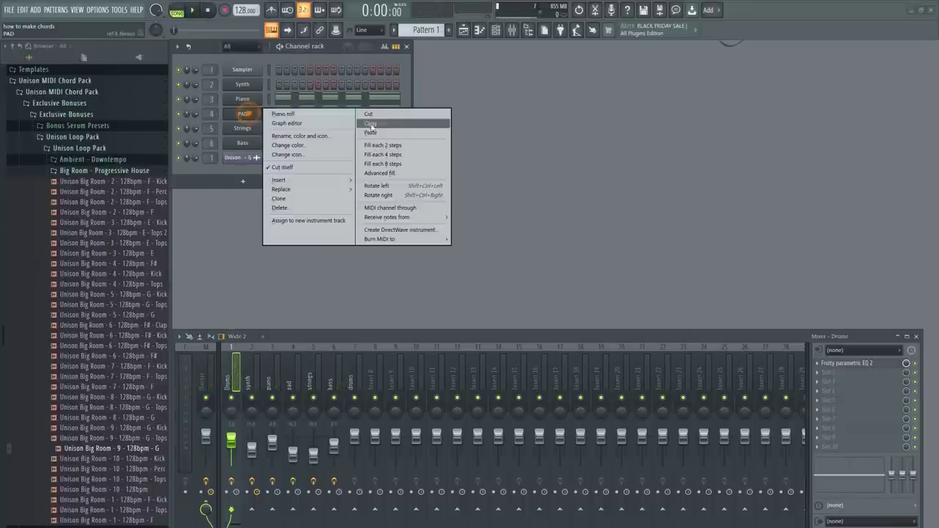
left_click(242, 128)
right_click(242, 127)
left_click(395, 146)
left_click(192, 11)
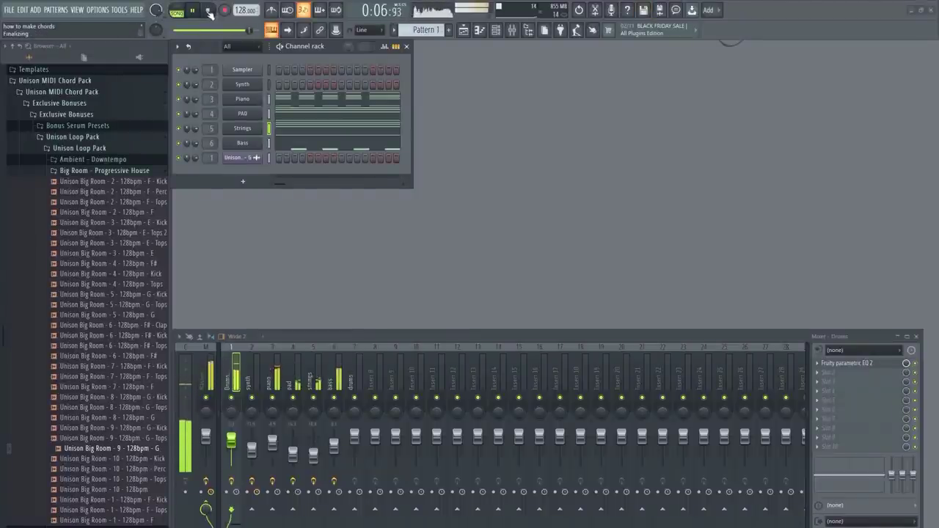
left_click(209, 12)
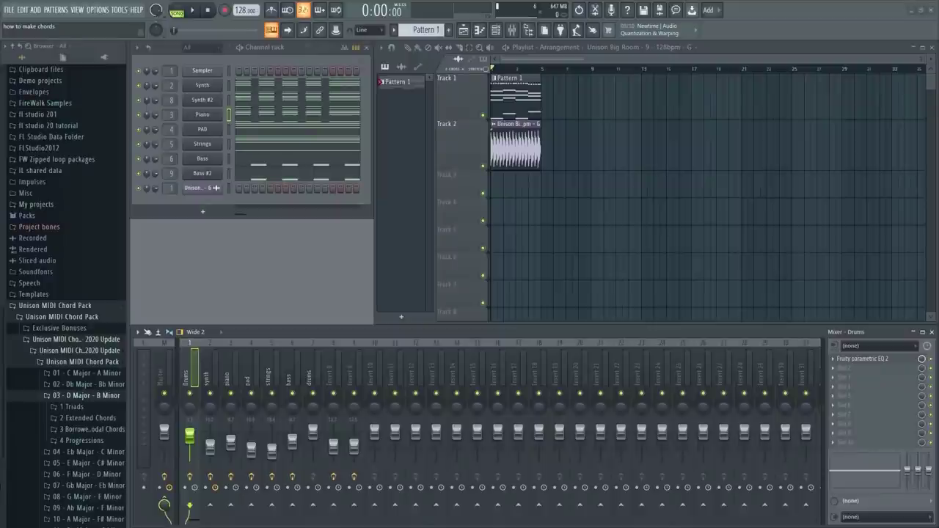
Play back the layered chord arrangement, then stop it
left_click(195, 10)
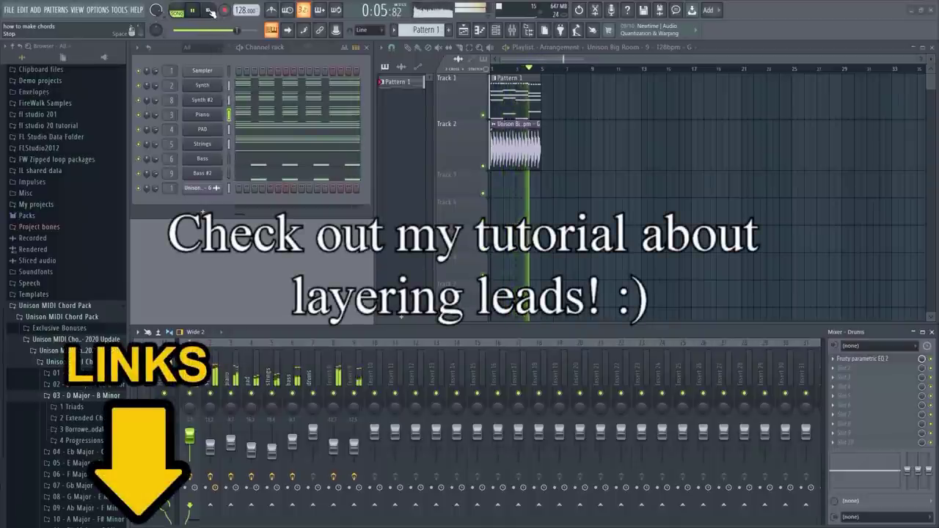
left_click(210, 13)
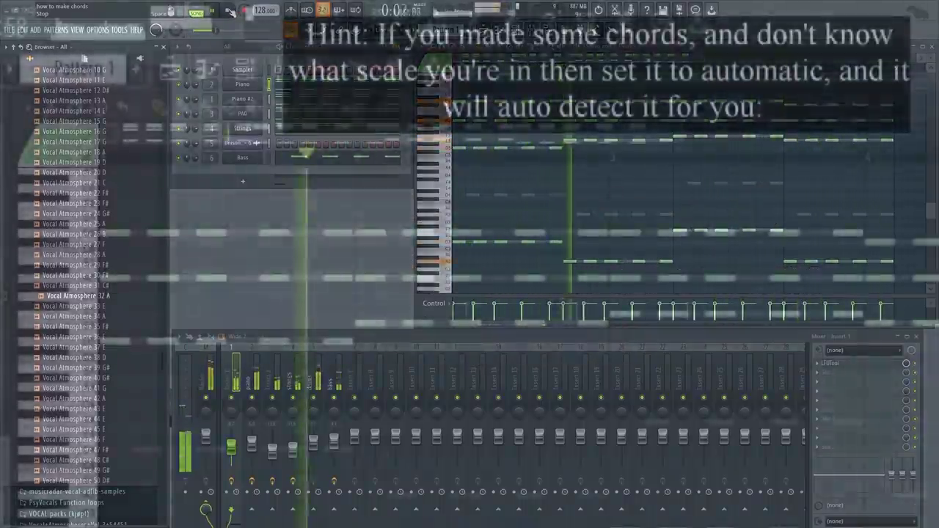
Stop playback and set the piano roll's scale highlighting to Automatic, detecting D Minor
key("space")
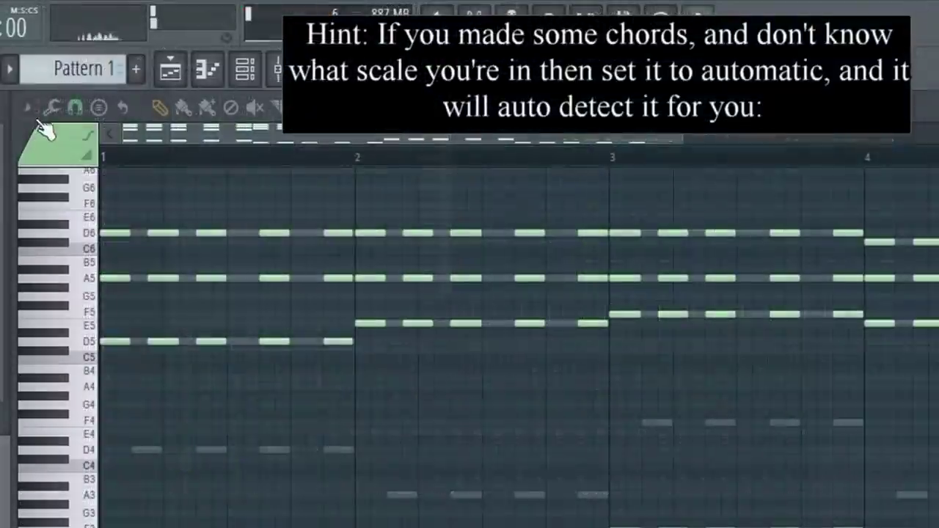
left_click(28, 110)
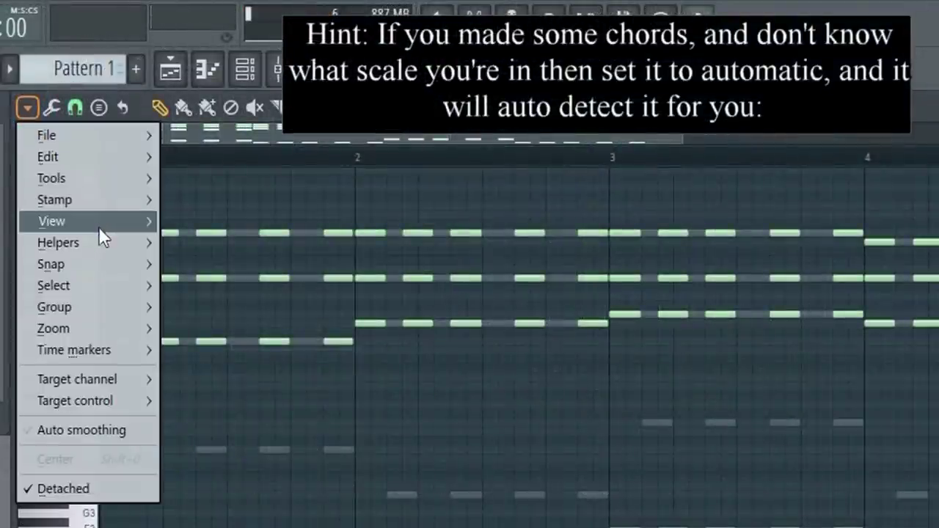
mouse_move(101, 241)
mouse_move(213, 266)
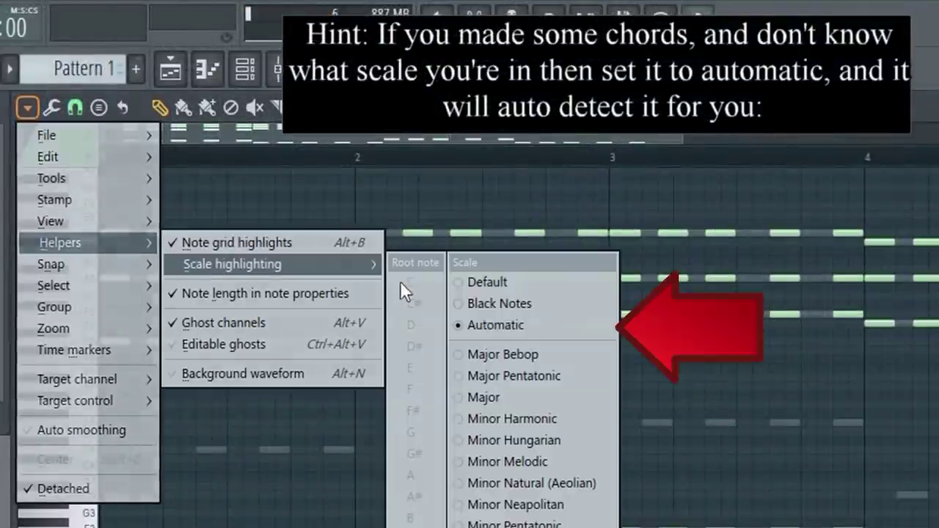
left_click(533, 325)
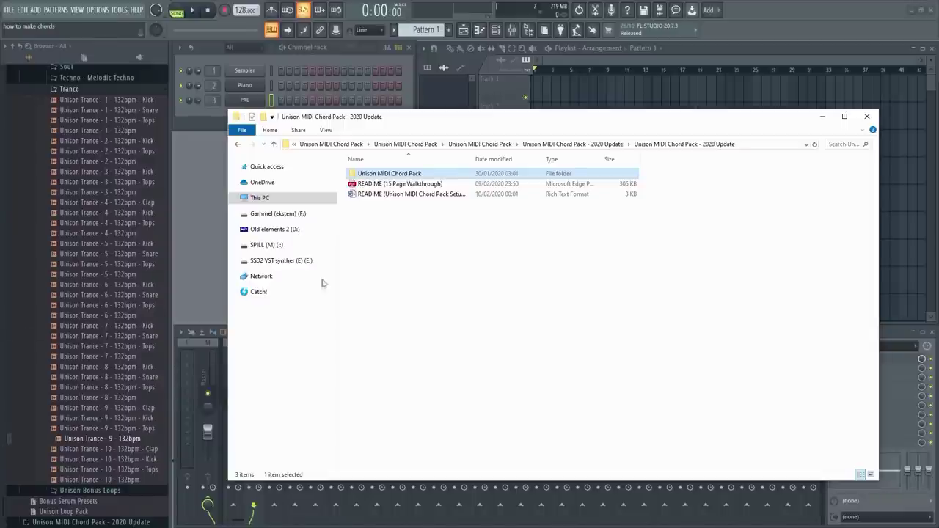
left_click(396, 184)
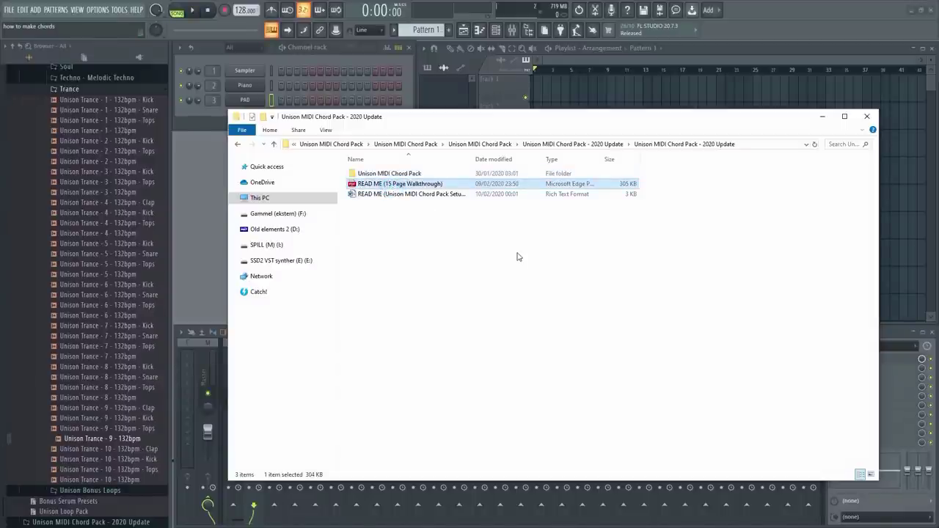
key("Return")
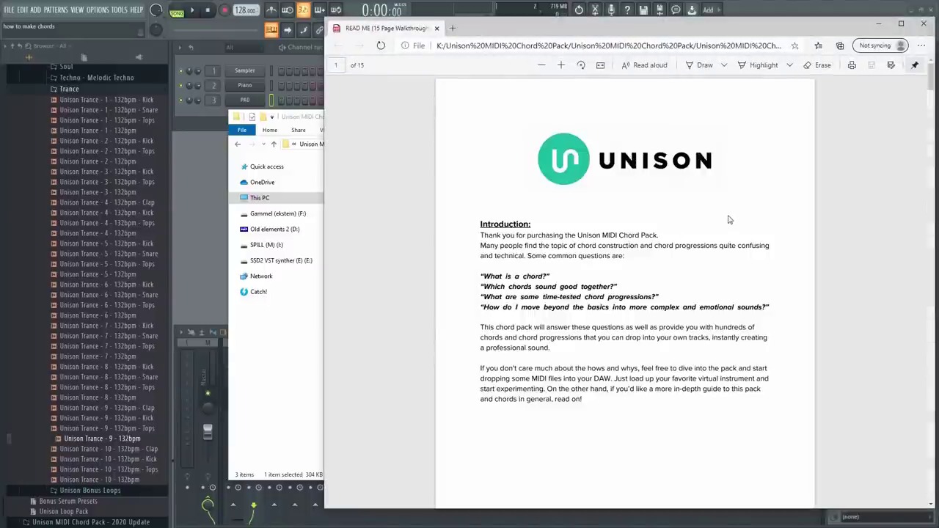
scroll(581, 222, "down", 5)
scroll(589, 220, "up", 10)
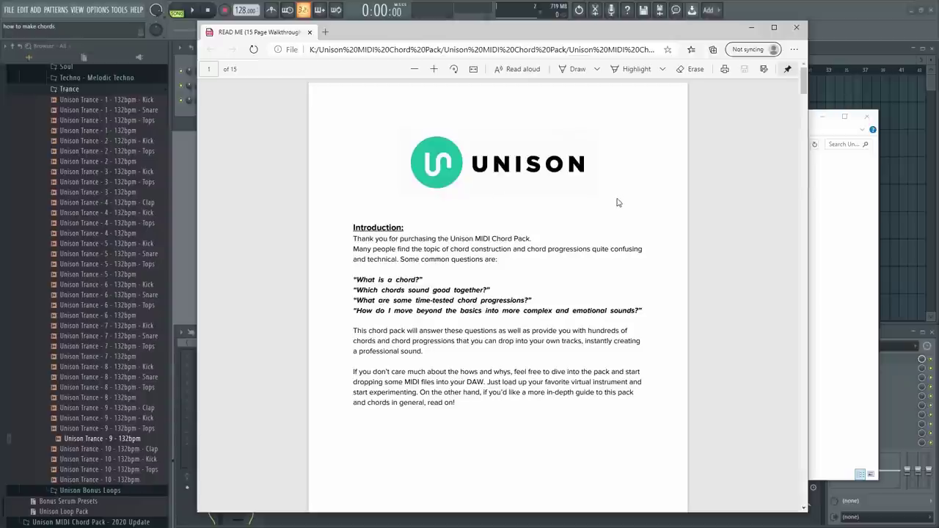
left_click(798, 29)
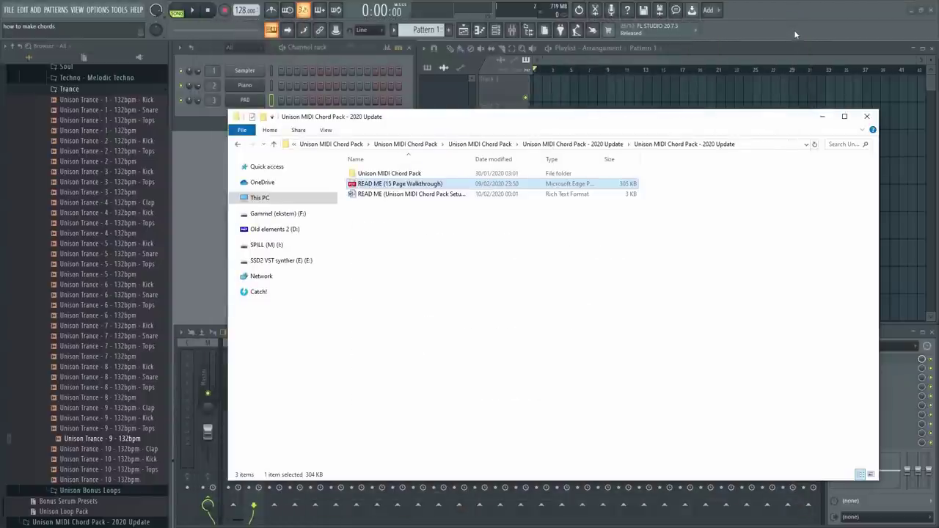
Open the Unison pack's 01 - C Major - A Minor > 1 Triads > 02 - A Minor folder
double_click(414, 175)
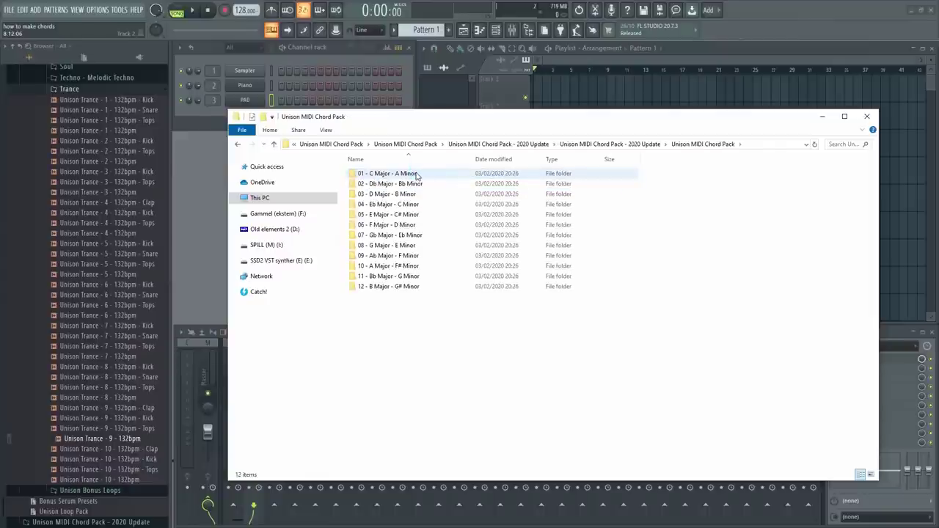
left_click_drag(413, 121, 368, 212)
double_click(361, 225)
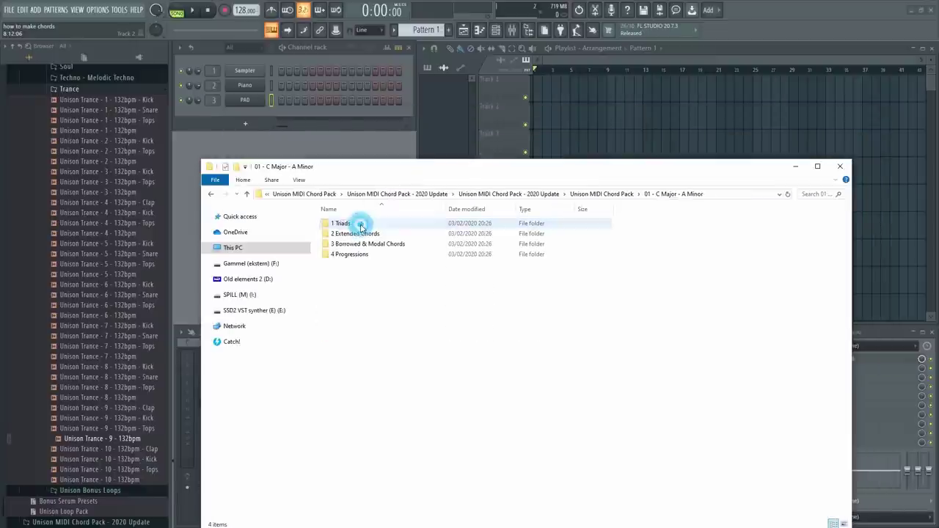
double_click(357, 224)
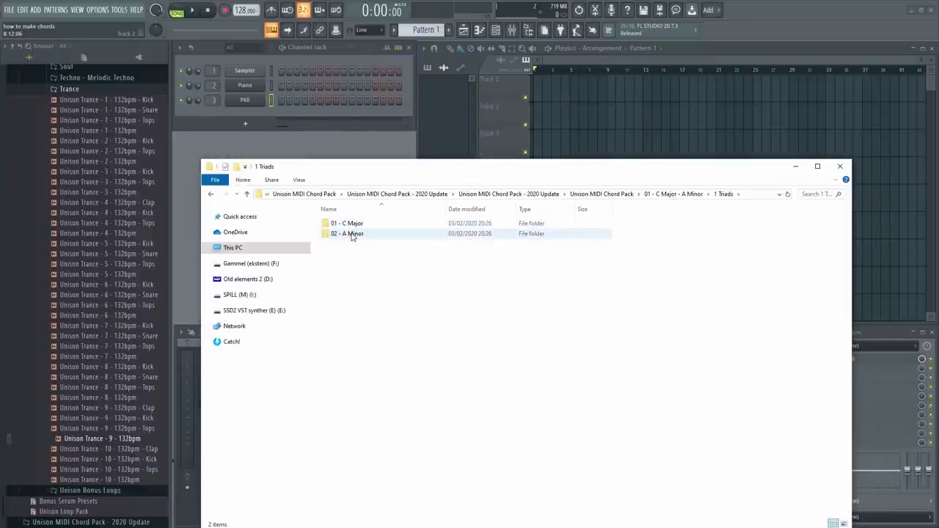
double_click(350, 233)
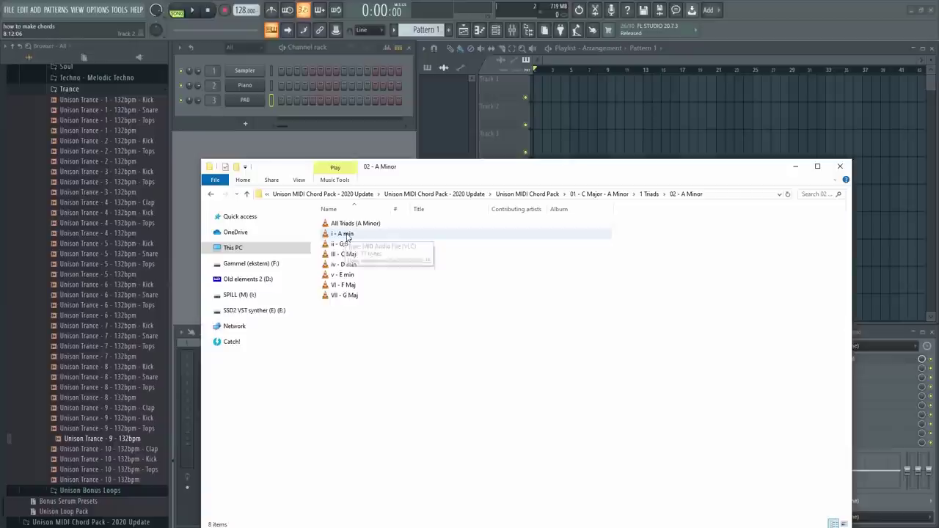
Load the i - A min chord onto PAD, audition it, then clear the pattern
left_click_drag(343, 234, 242, 100)
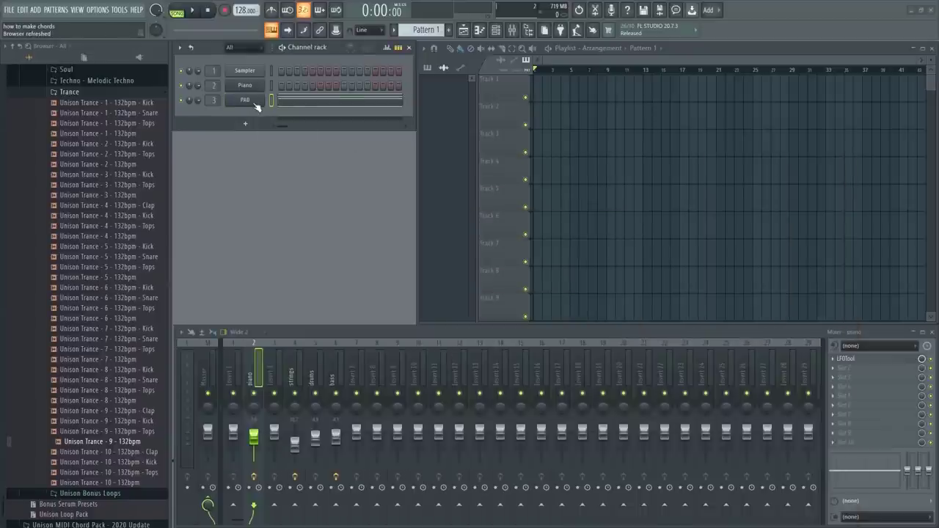
left_click(304, 107)
key("y")
left_click_drag(268, 206, 267, 215)
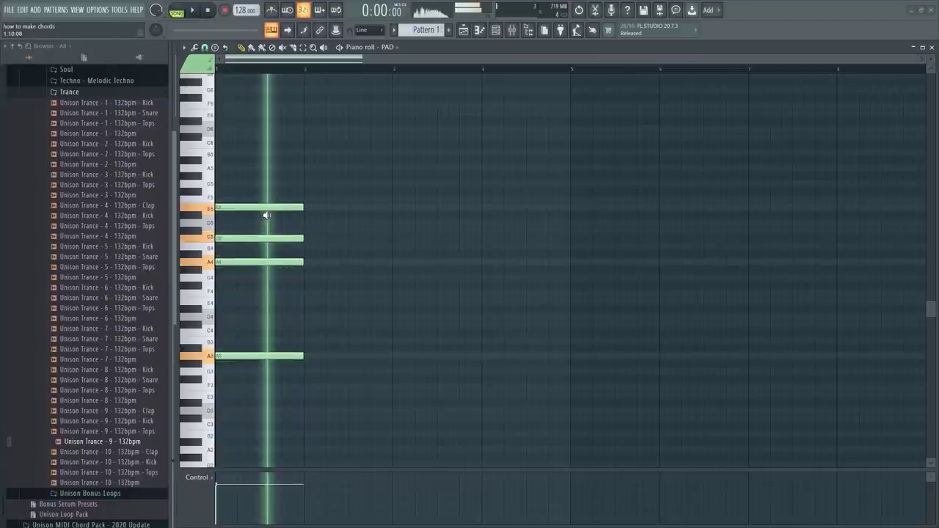
left_click(932, 47)
right_click(258, 101)
left_click(382, 103)
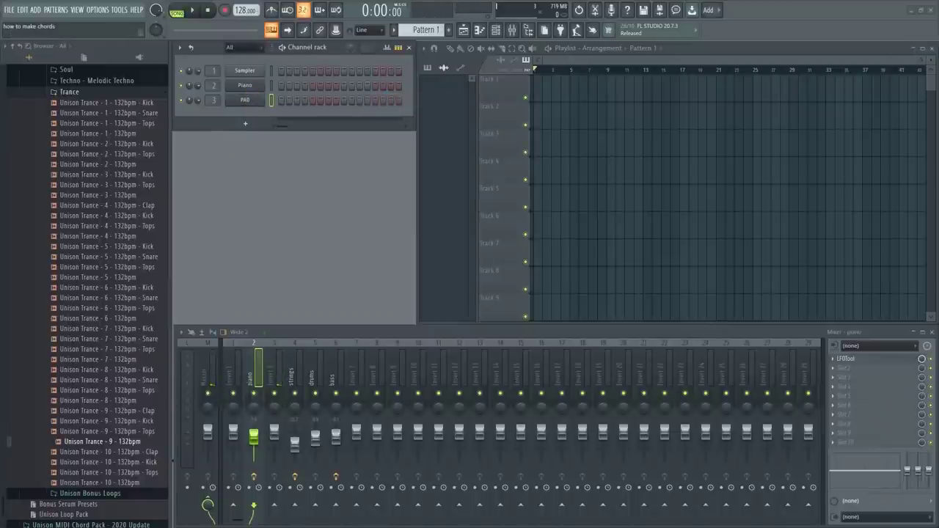
Load the ii - G;B chord onto PAD and play it back in the piano roll
key("alt+Tab")
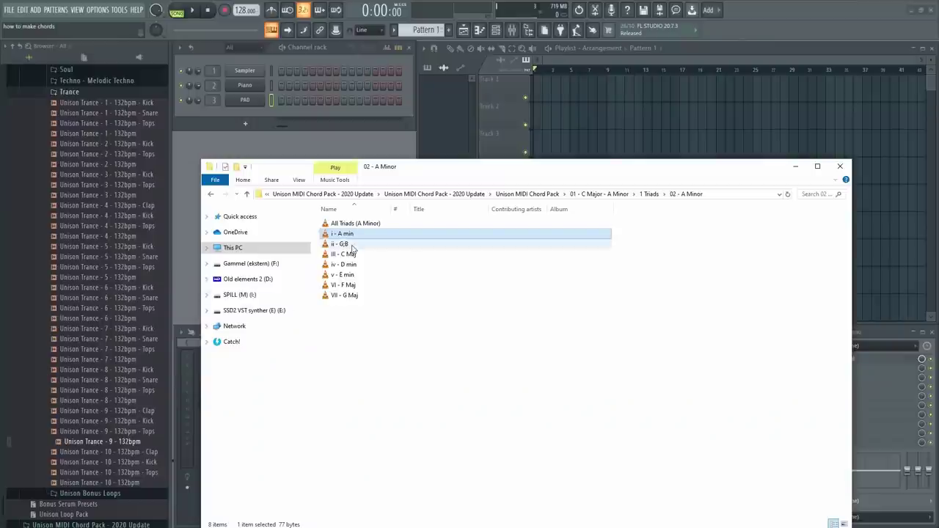
left_click_drag(352, 249, 326, 226)
left_click(348, 246)
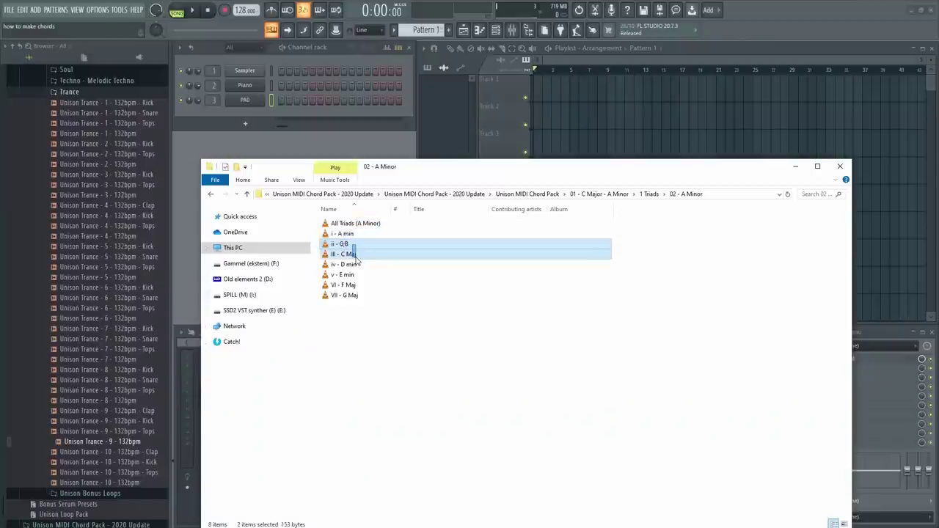
left_click(348, 246)
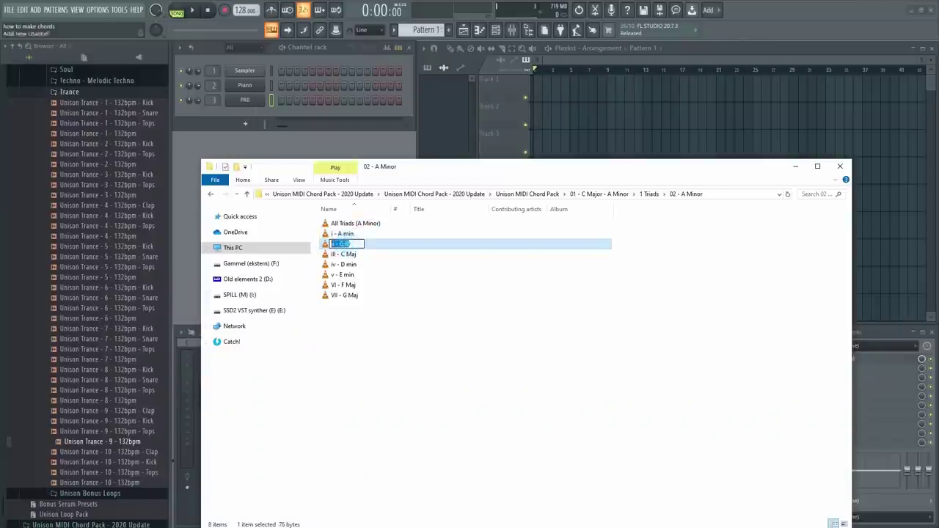
left_click_drag(341, 244, 245, 102)
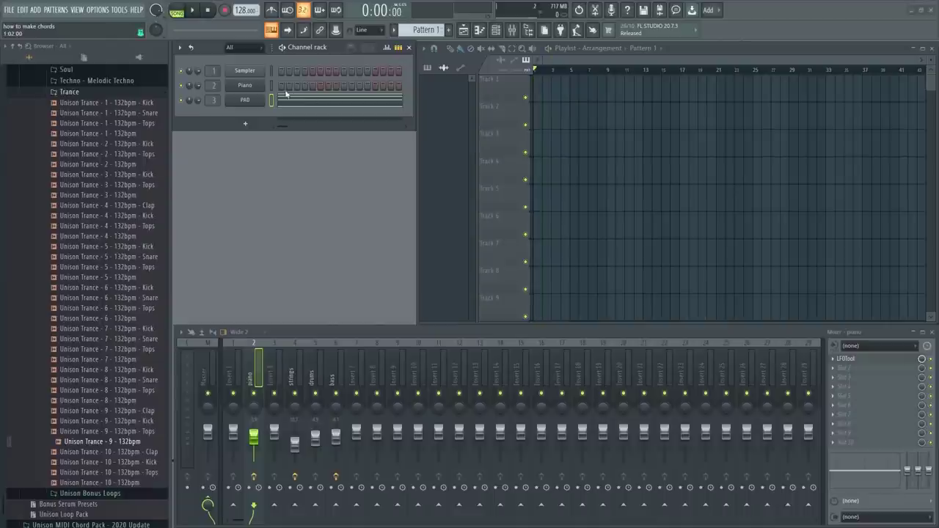
left_click(293, 100)
key("space")
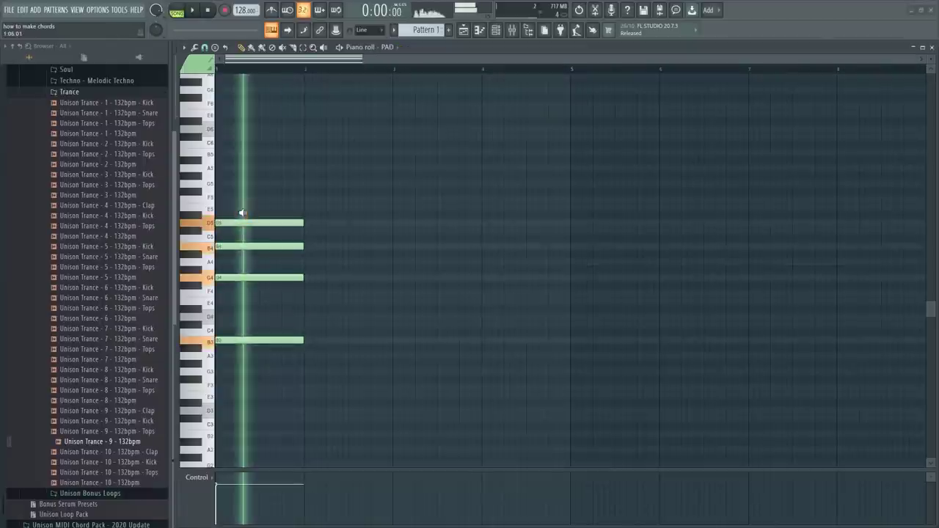
key("space")
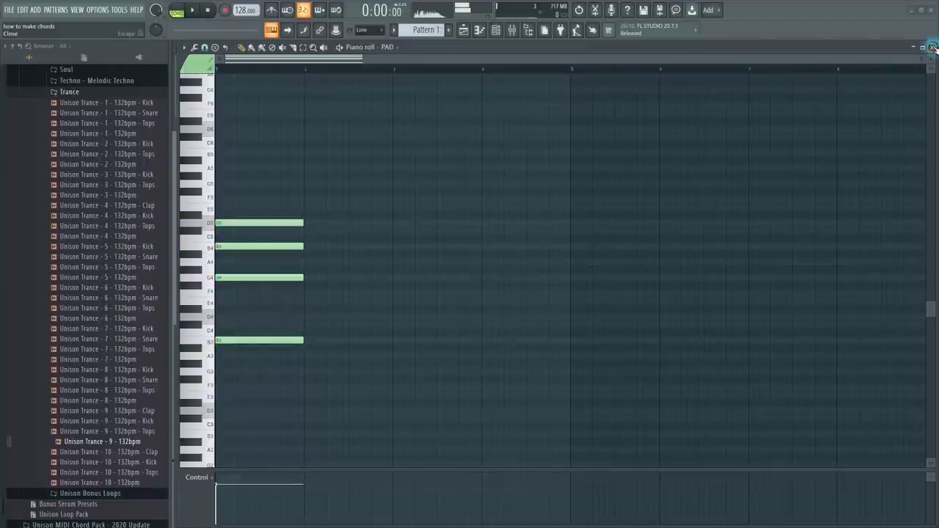
key("F7")
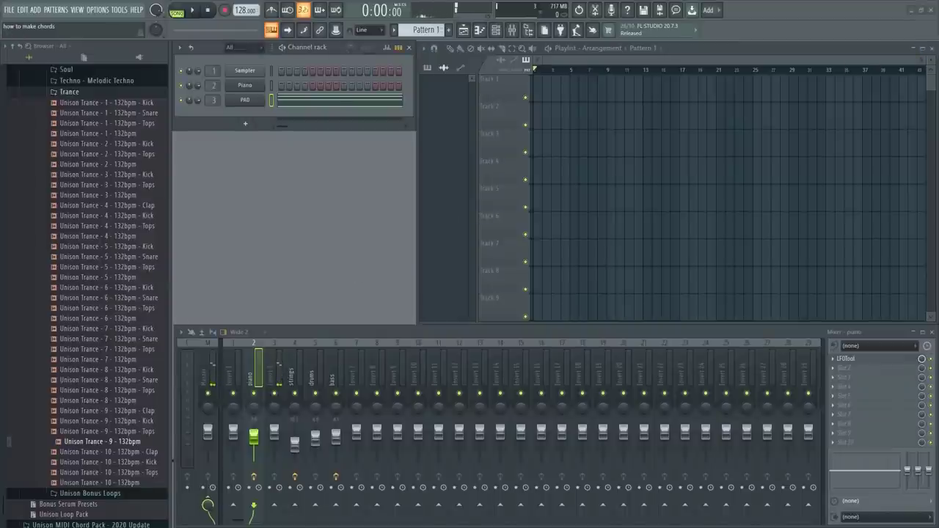
Load the iv - D min chord onto PAD and preview it in the piano roll
key("alt+Tab")
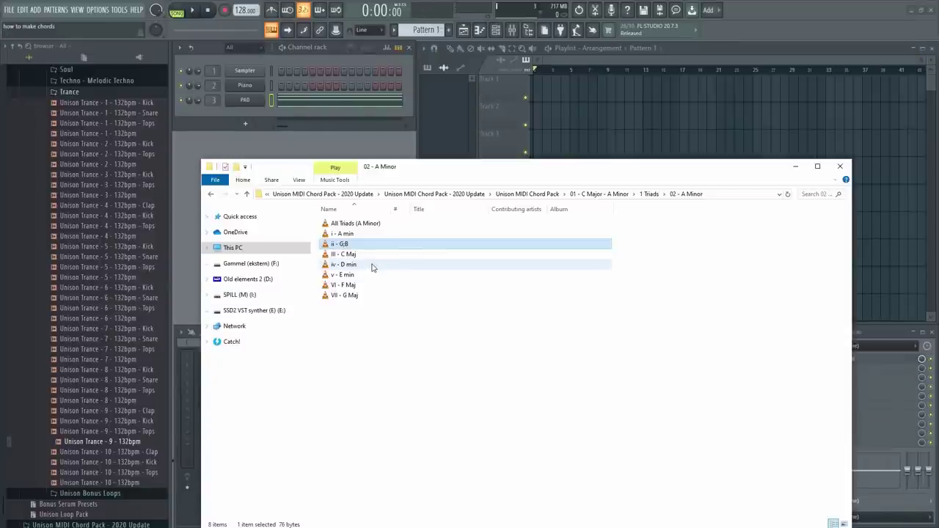
left_click_drag(348, 268, 247, 100)
left_click(316, 107)
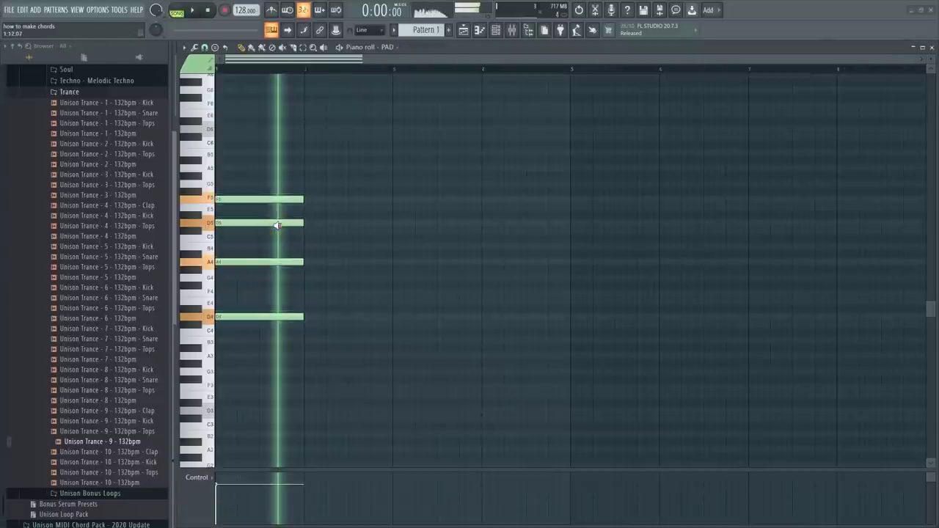
key("space")
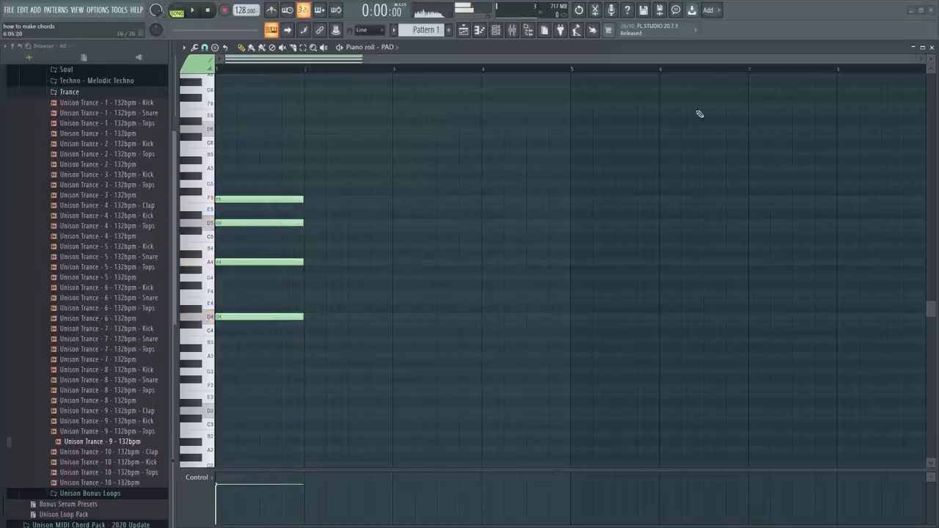
left_click(932, 47)
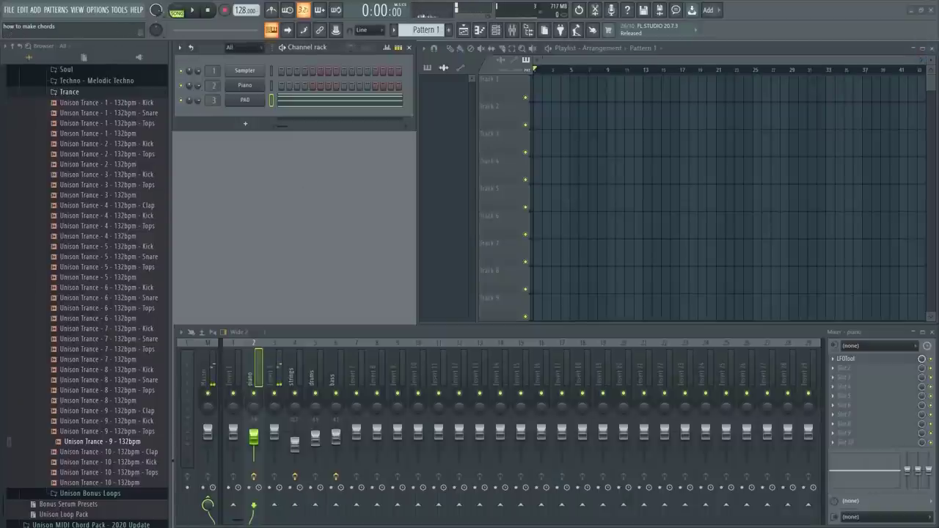
Load the v - E min chord onto PAD and play it back
key("alt+Tab")
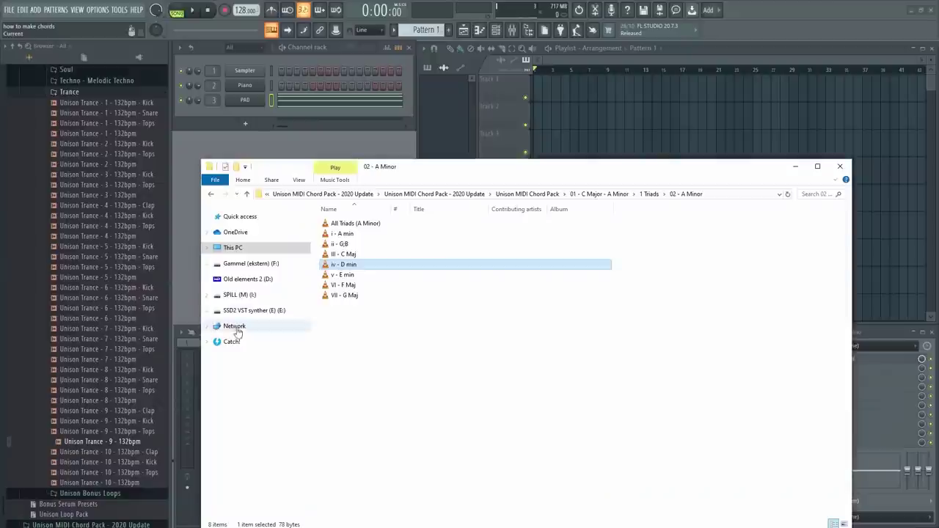
left_click_drag(343, 275, 245, 100)
key("space")
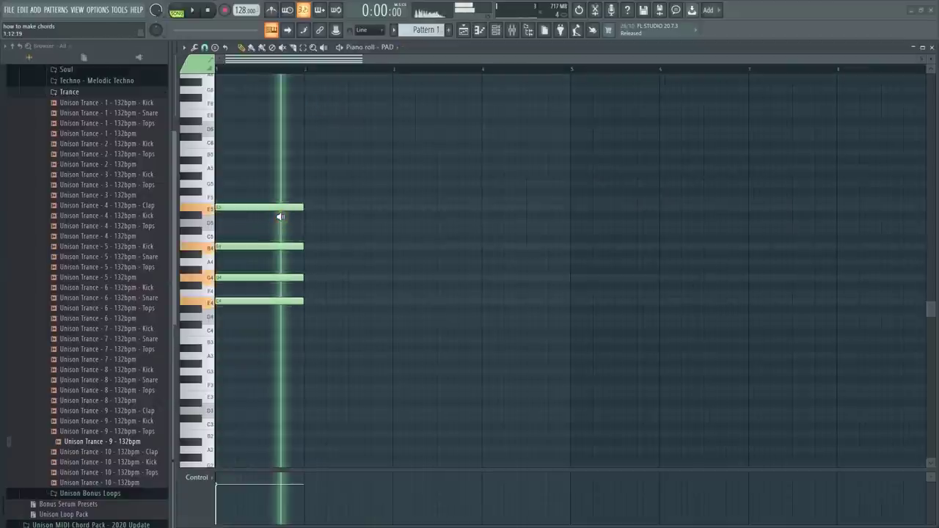
key("space")
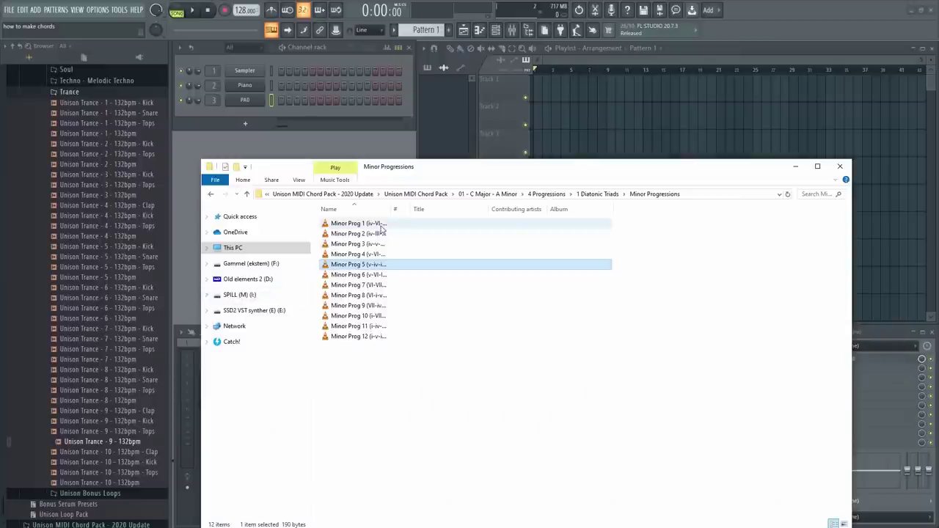
Drop Minor Prog 1 onto PAD and play its four chords across bars 1–4
left_click(361, 224)
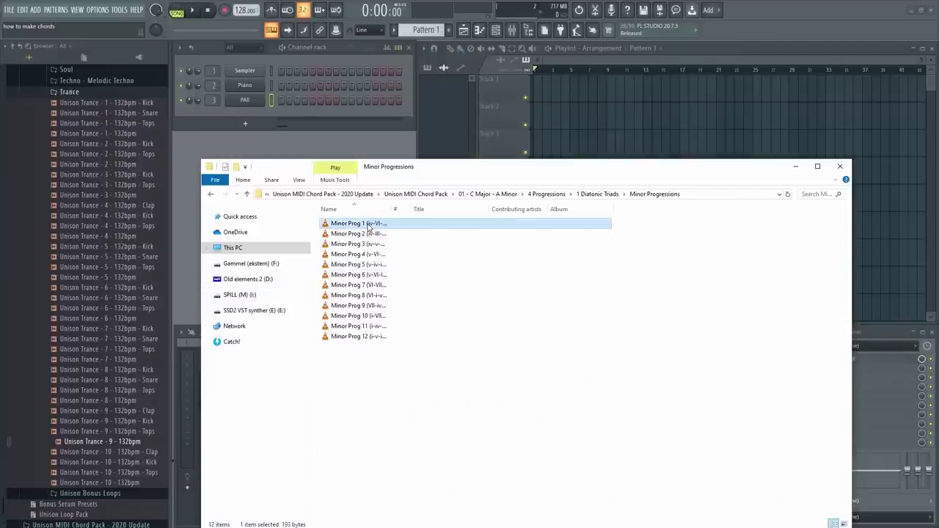
left_click_drag(367, 227, 244, 100)
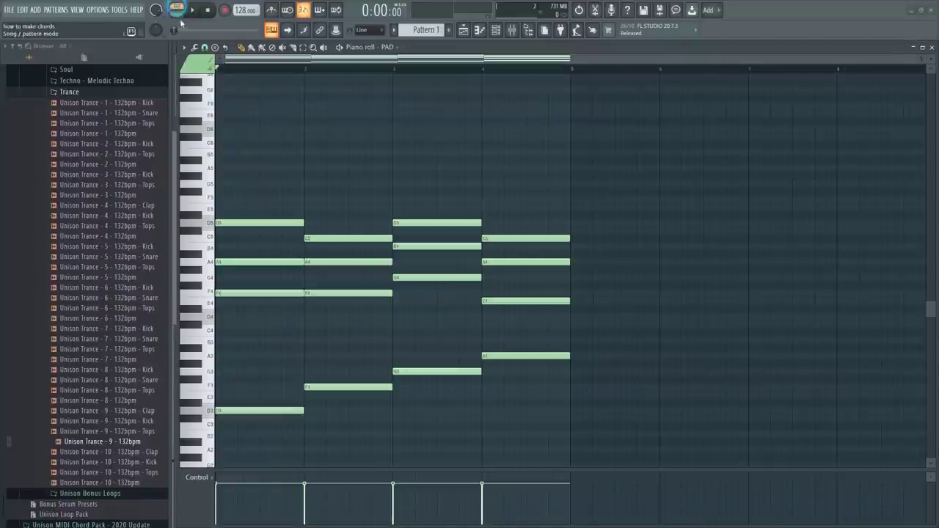
left_click(192, 11)
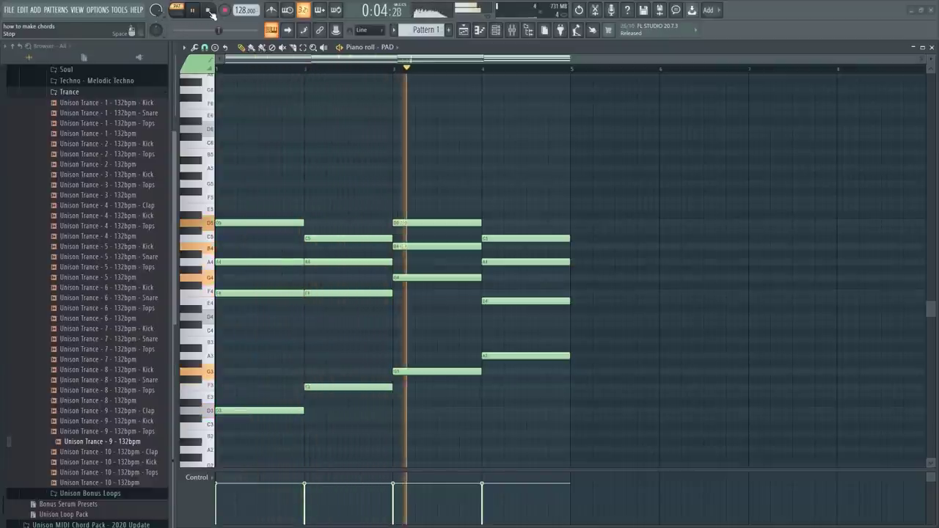
left_click(209, 11)
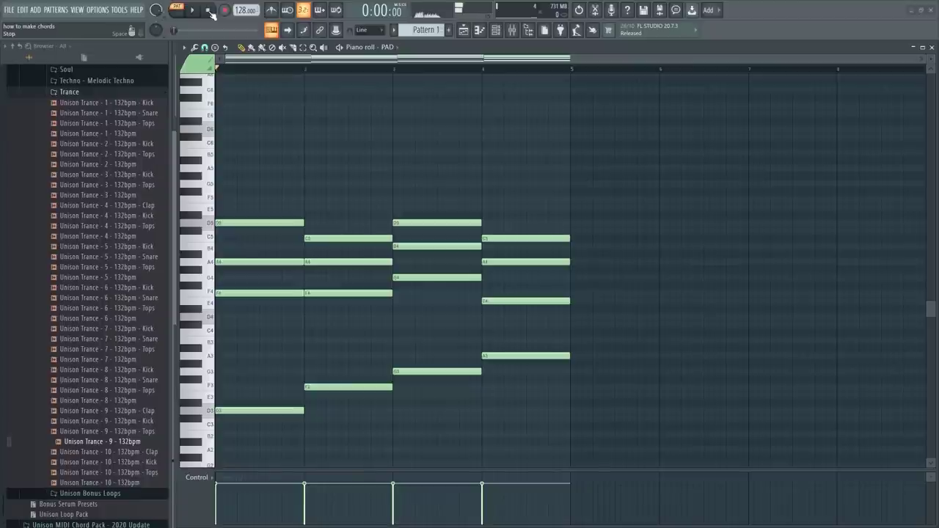